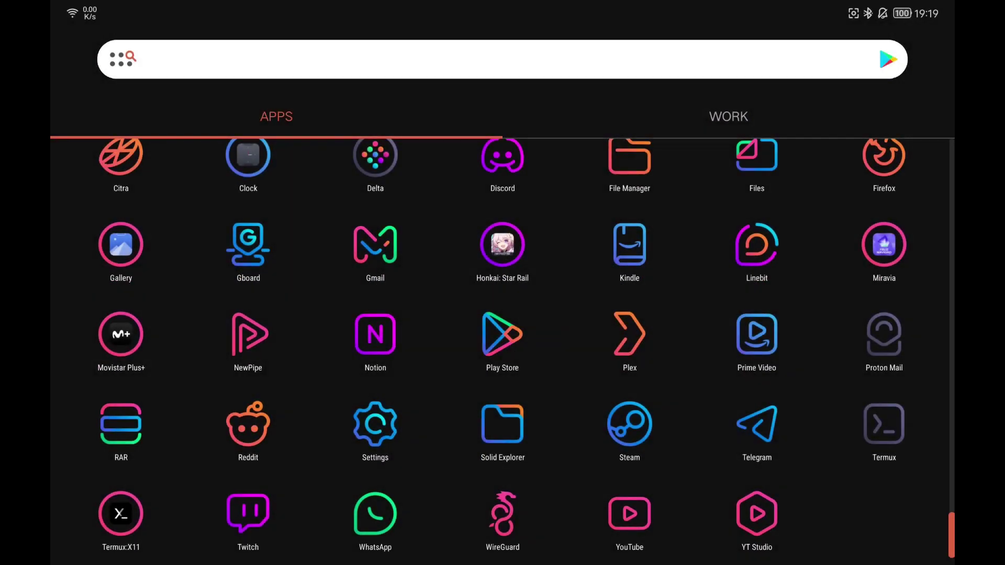
# Open tablet Settings > About tablet and play with the Android version easter egg clock.
pyautogui.click(395, 416)
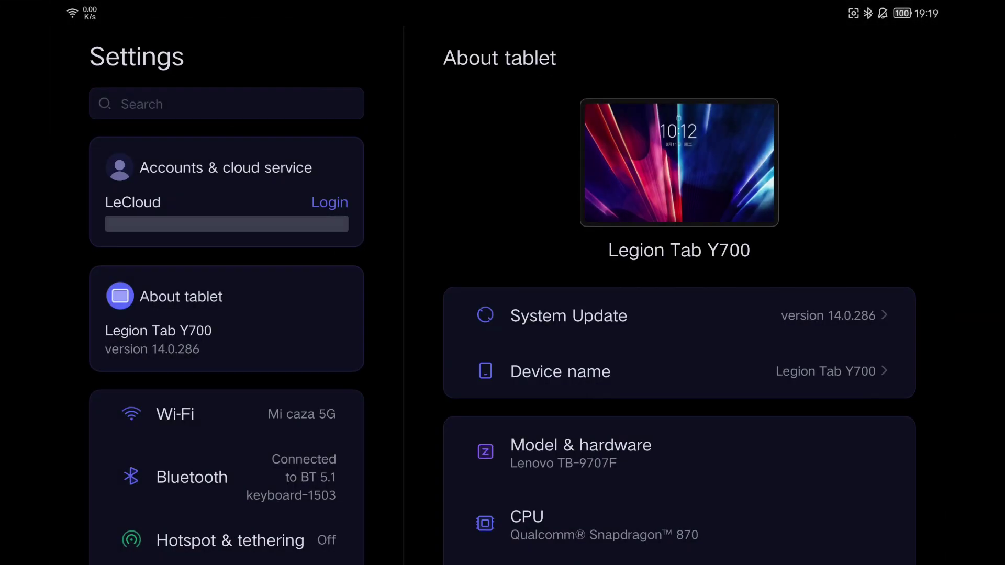
pyautogui.moveTo(502, 487); pyautogui.dragTo(502, 346)
pyautogui.moveTo(508, 468); pyautogui.dragTo(489, 273)
pyautogui.moveTo(497, 451); pyautogui.dragTo(498, 346)
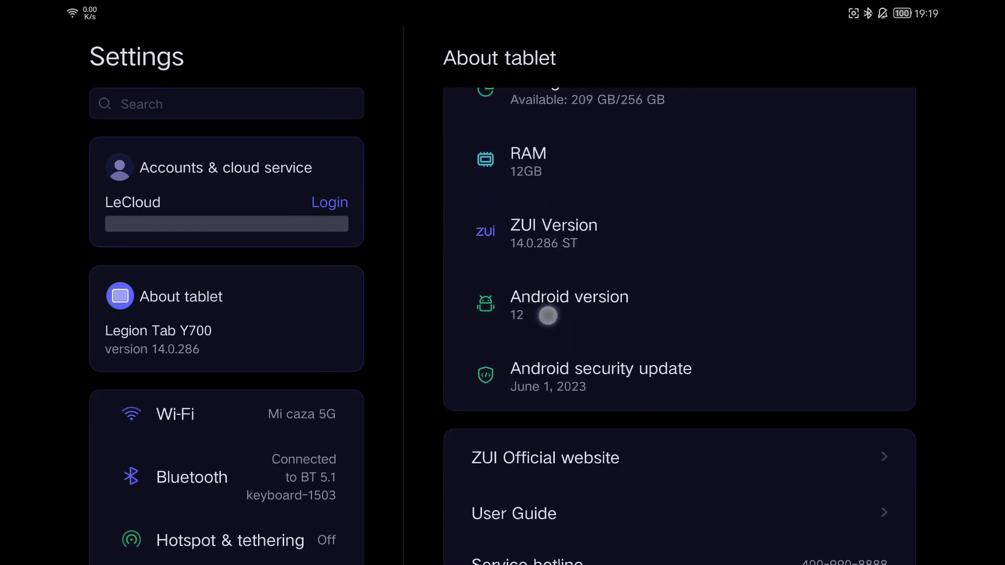
pyautogui.click(546, 306)
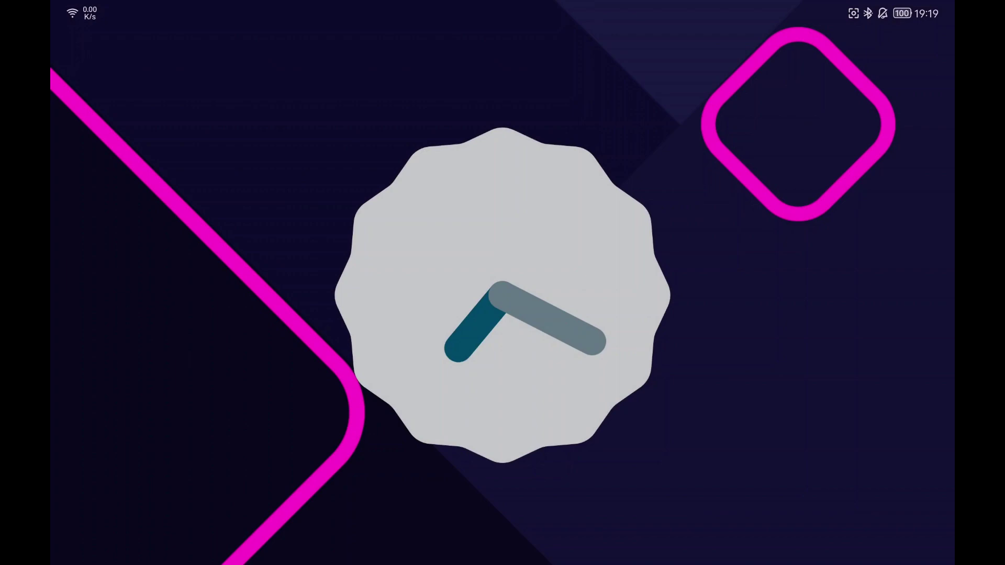
pyautogui.moveTo(594, 343); pyautogui.dragTo(401, 361)
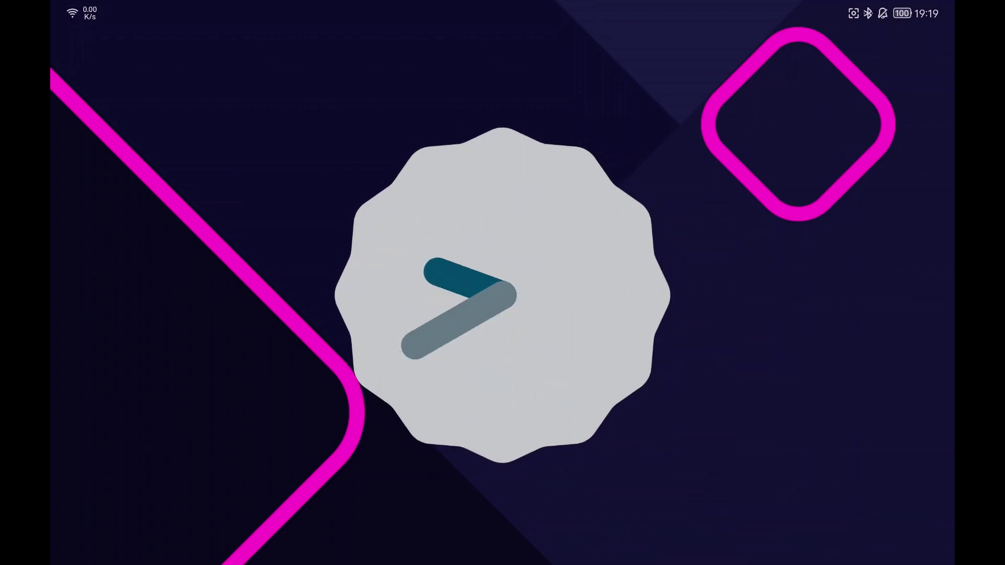
# Back on About tablet, check System Update: ZUI 14.0.286 ST, no updates.
pyautogui.moveTo(58, 332); pyautogui.dragTo(225, 358)
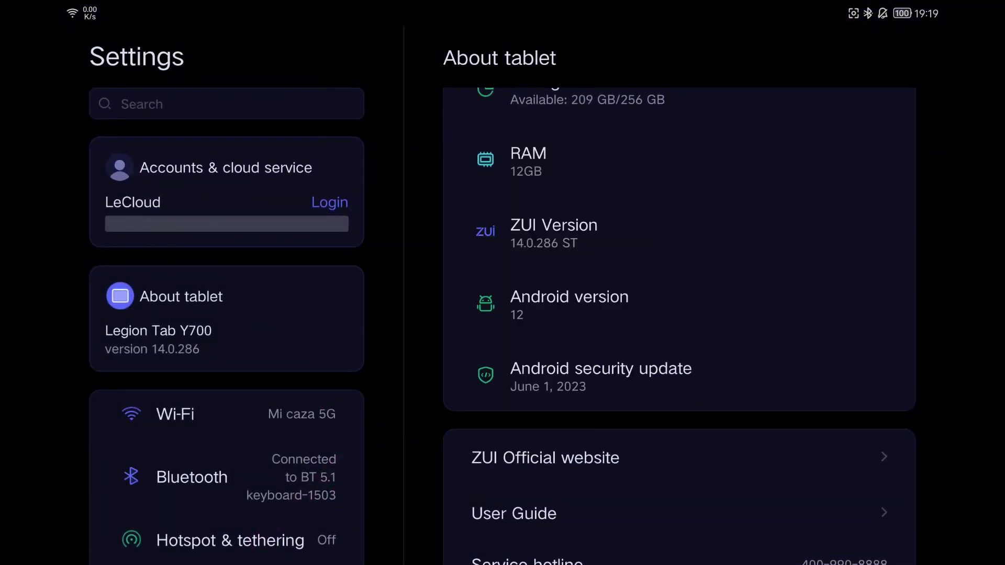
pyautogui.scroll(10, 503, 469)
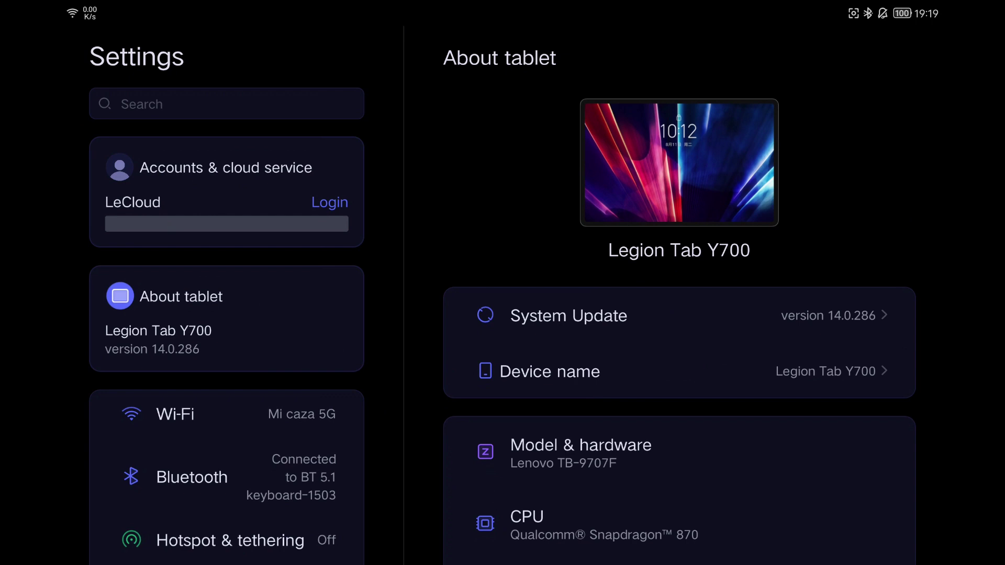
pyautogui.click(582, 317)
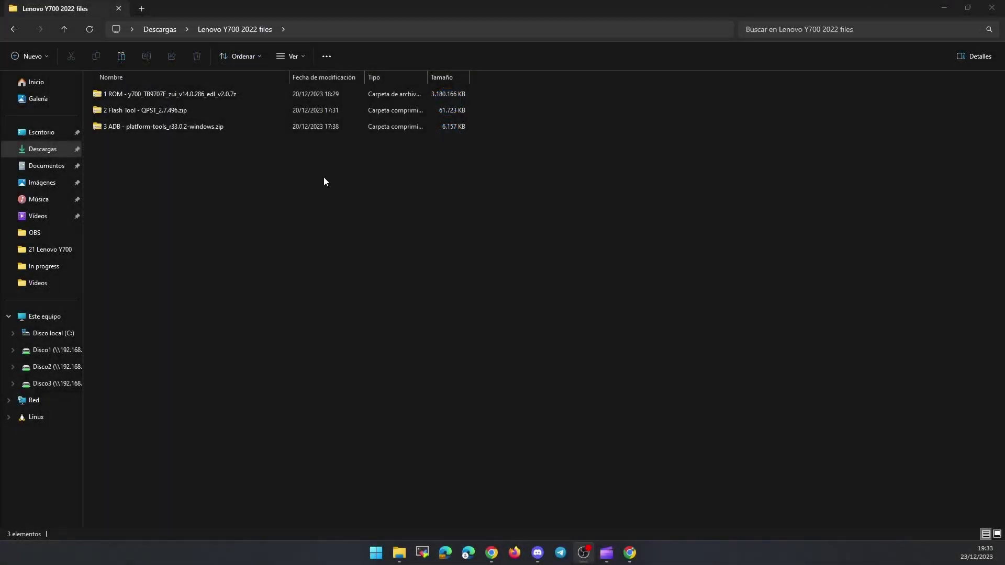
# Extract the 2 Flash Tool zip into its suggested folder with Extraer todo.
pyautogui.click(231, 93)
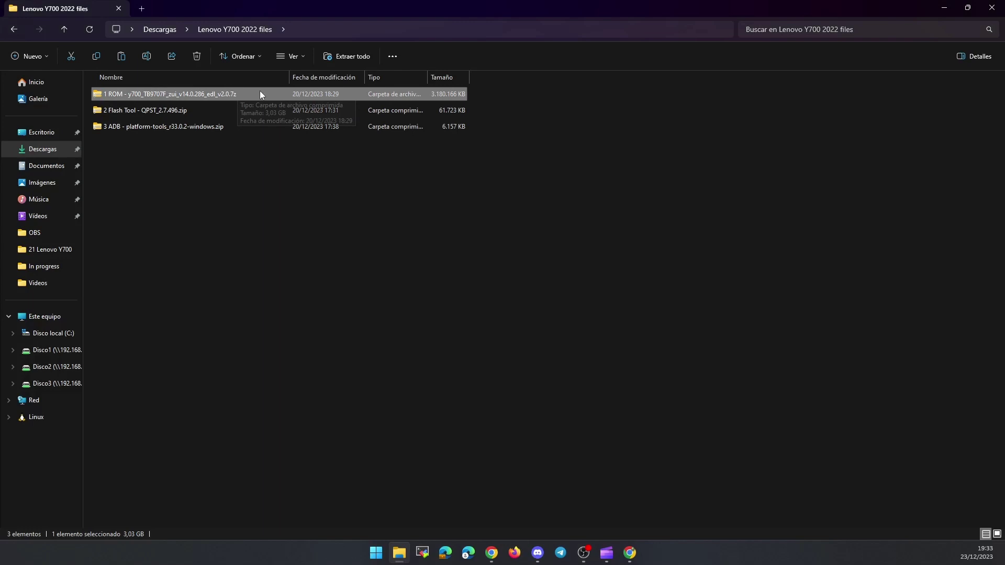
pyautogui.click(231, 109)
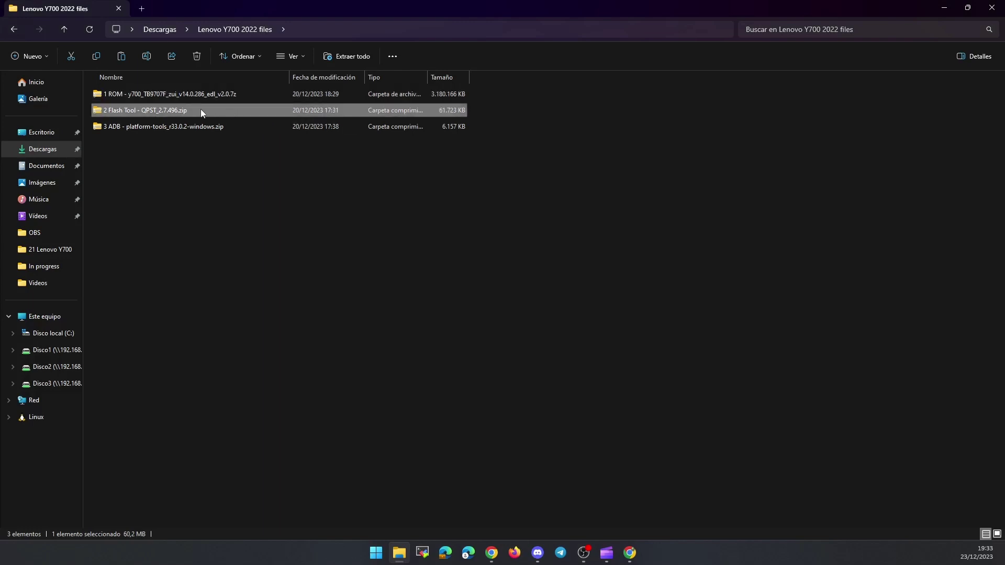
pyautogui.click(234, 127)
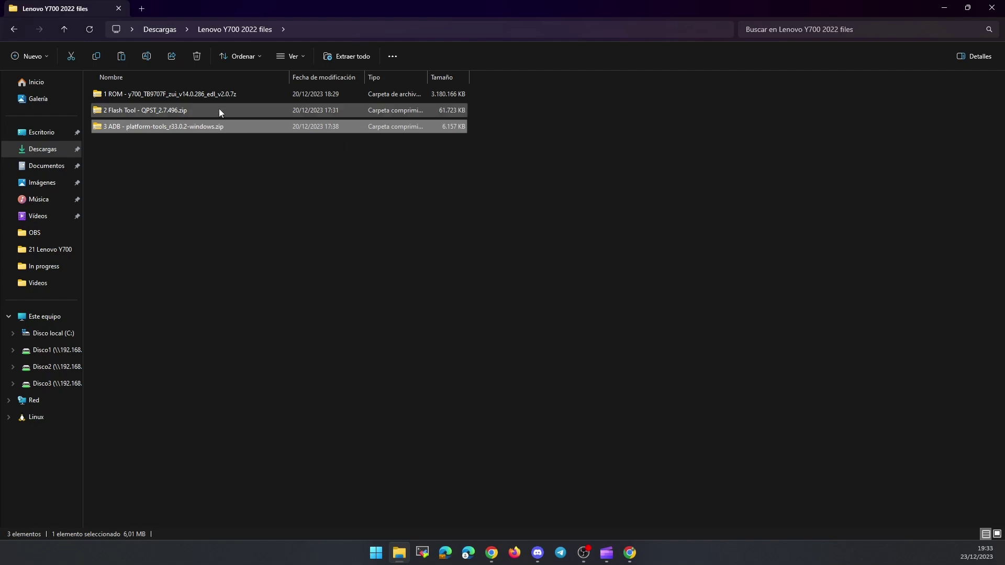
pyautogui.click(218, 109)
pyautogui.rightClick(218, 111)
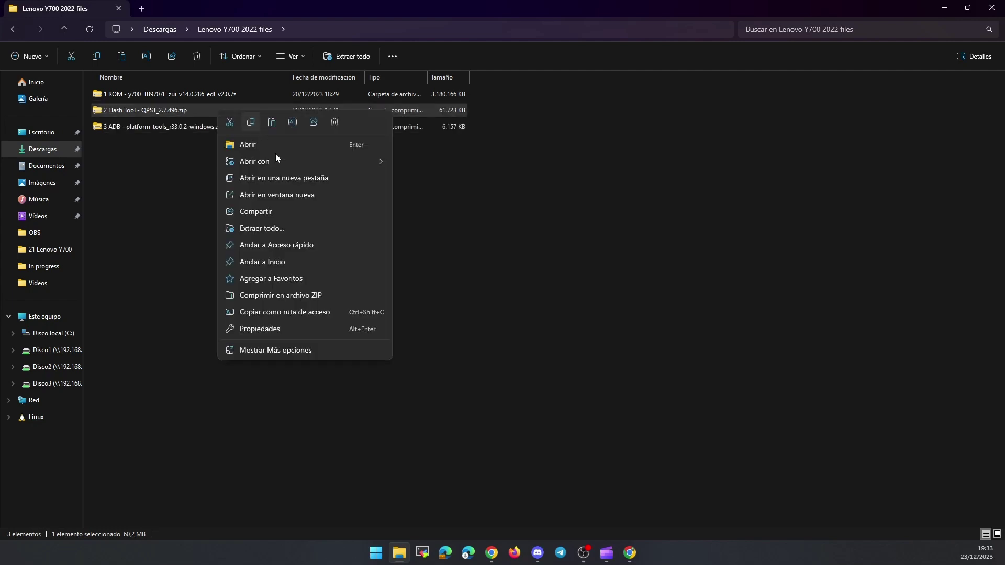
pyautogui.click(275, 229)
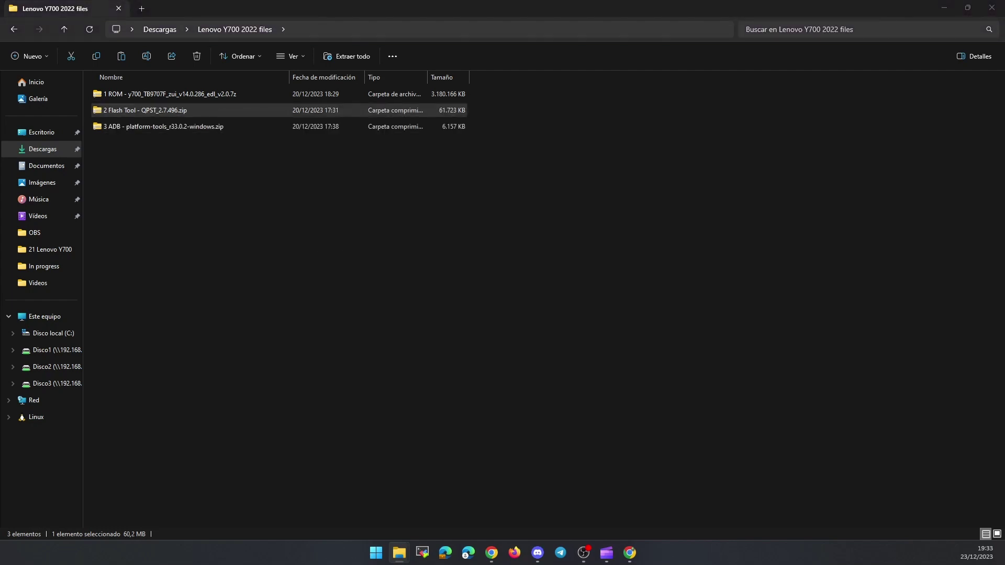
pyautogui.click(422, 422)
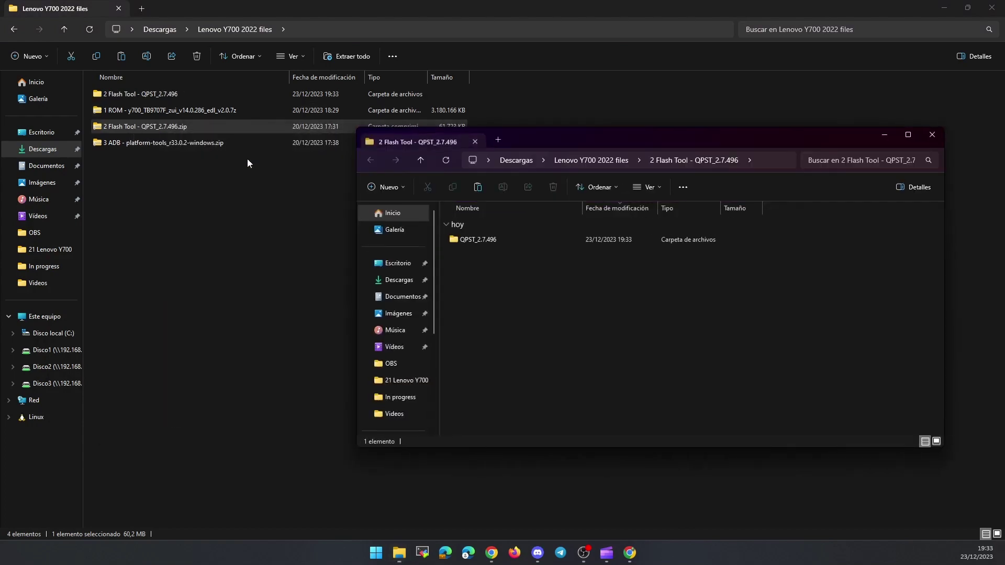
# Open QPST_2.7.496 and its Driver folder, selecting Qualcomm USB Driver V1.0.exe.
pyautogui.doubleClick(482, 240)
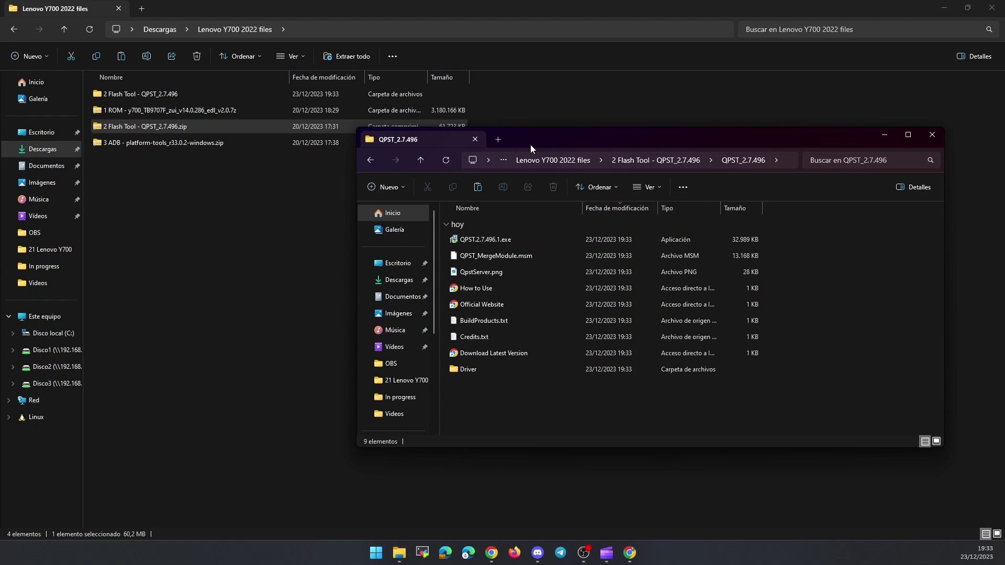
pyautogui.moveTo(529, 145); pyautogui.dragTo(435, 143)
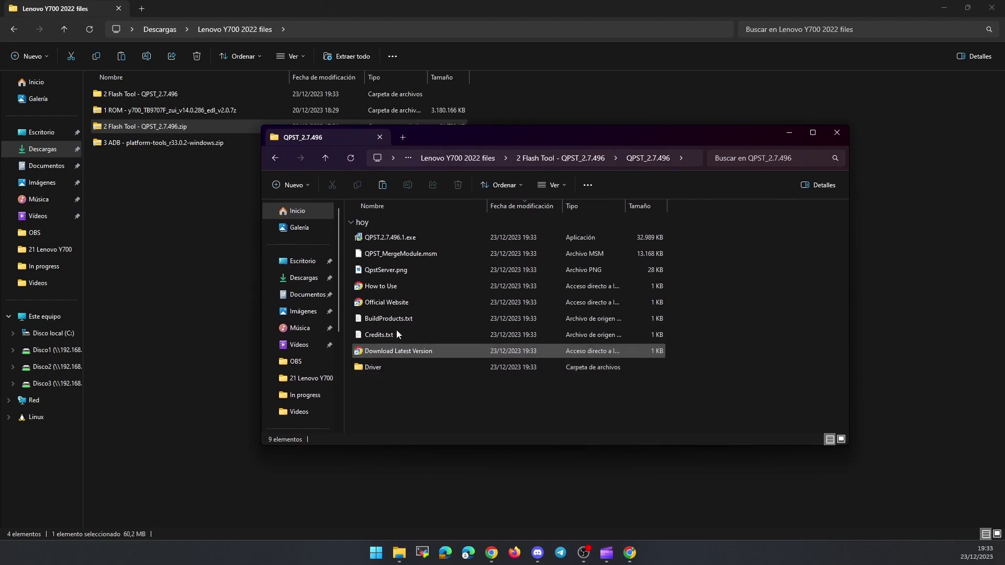
pyautogui.click(432, 239)
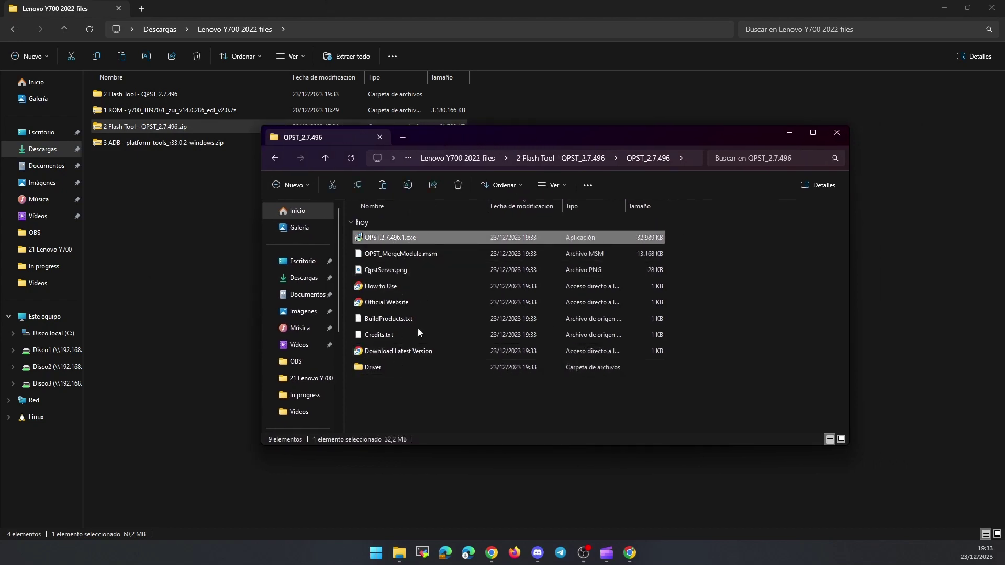
pyautogui.doubleClick(402, 365)
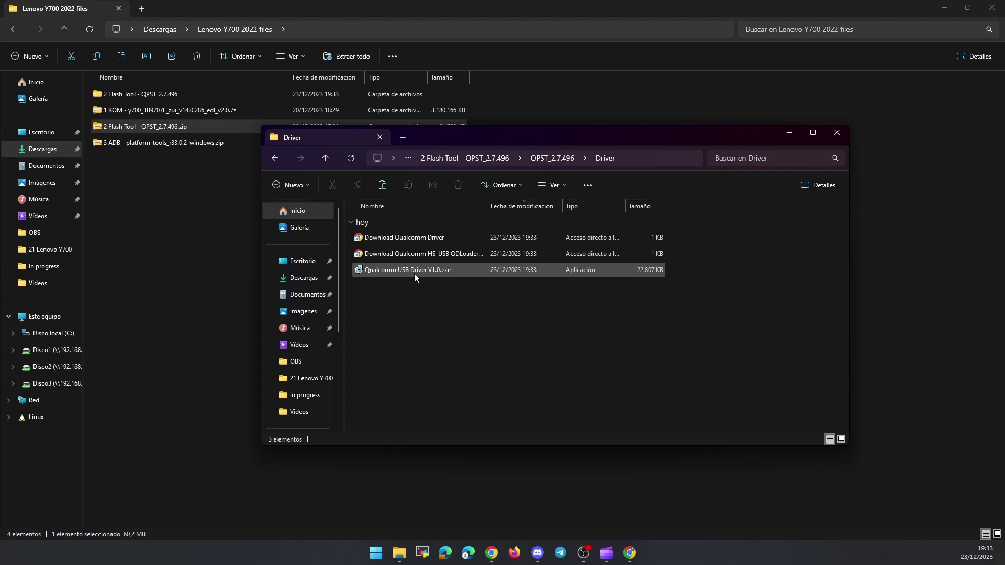
pyautogui.click(446, 273)
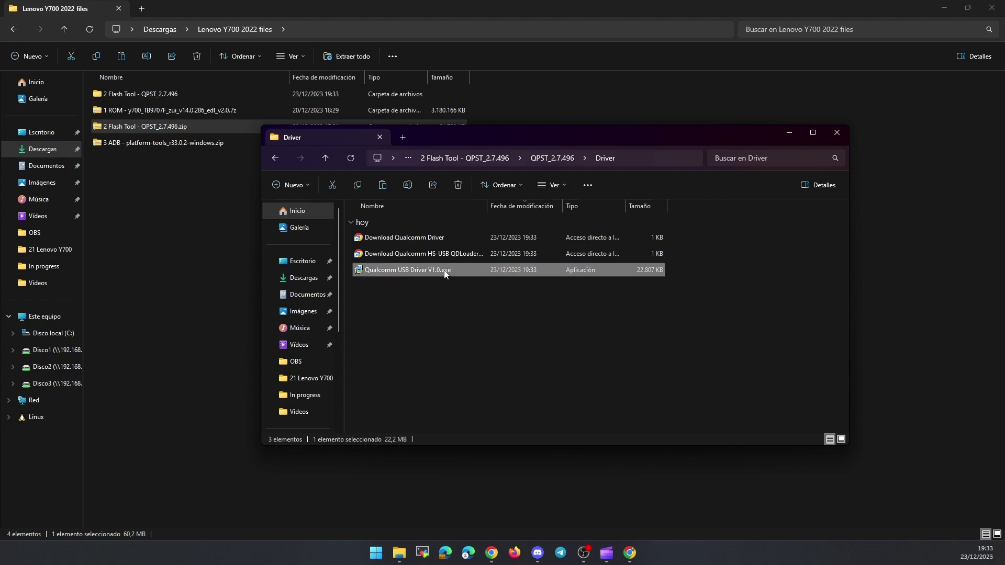
# Extract the 3 ADB zip, check platform-tools contains adb.exe, and close the extra windows.
pyautogui.click(837, 135)
pyautogui.rightClick(218, 148)
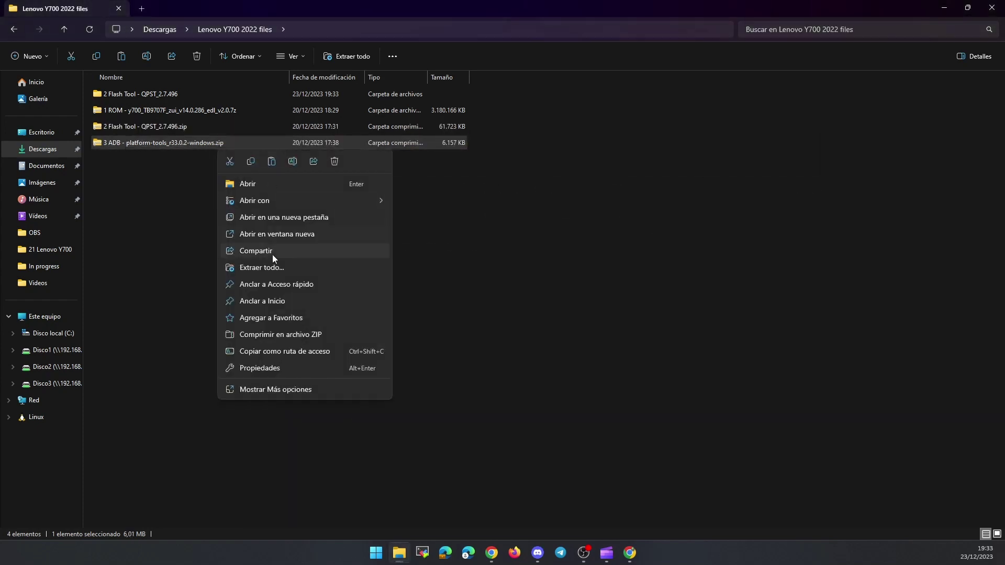
pyautogui.click(267, 267)
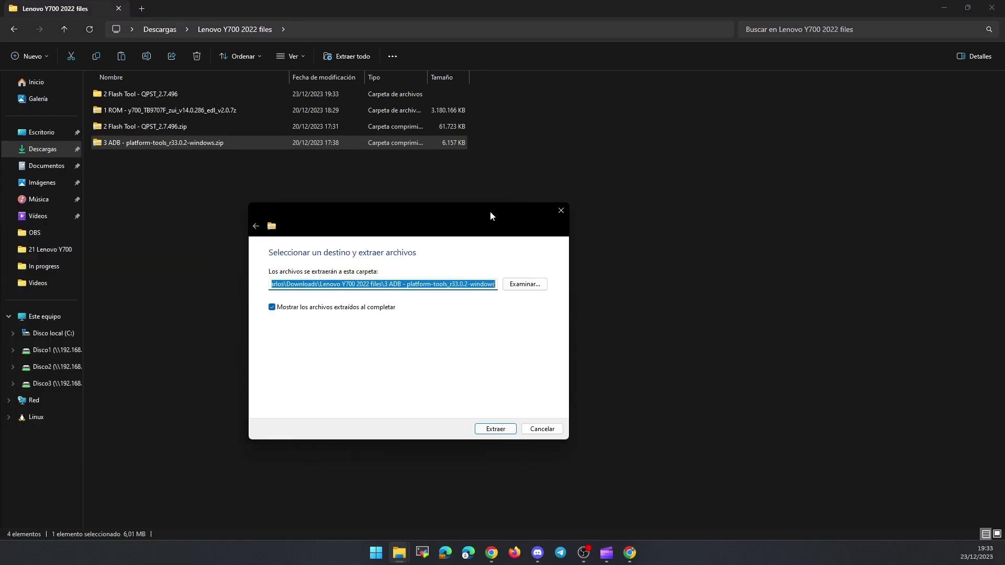
pyautogui.click(495, 430)
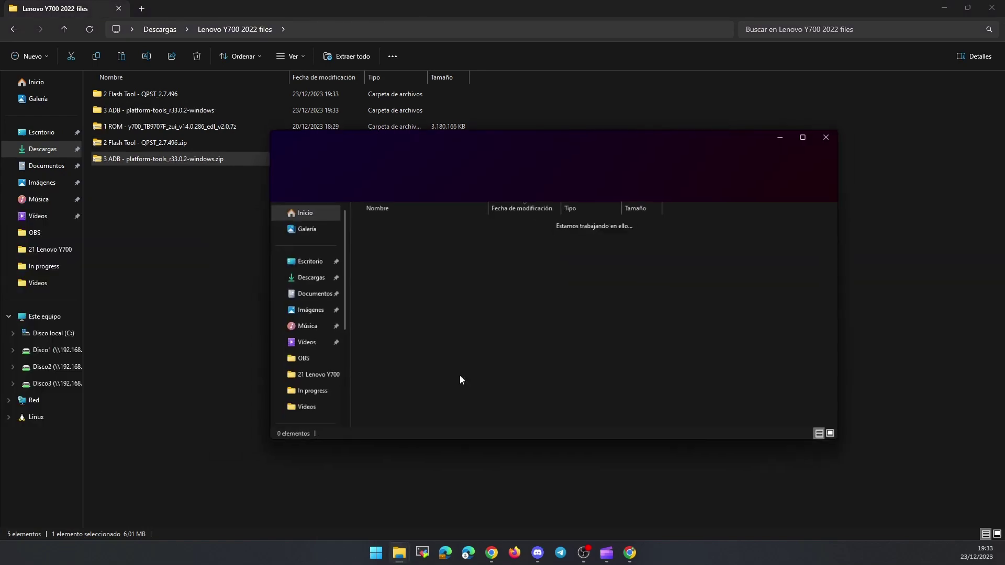
pyautogui.doubleClick(395, 240)
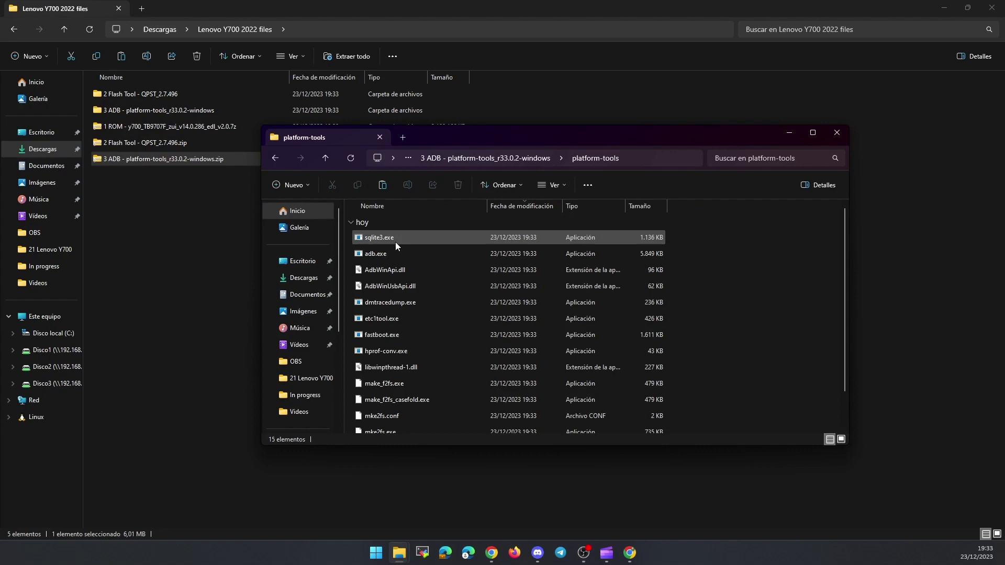
pyautogui.click(403, 256)
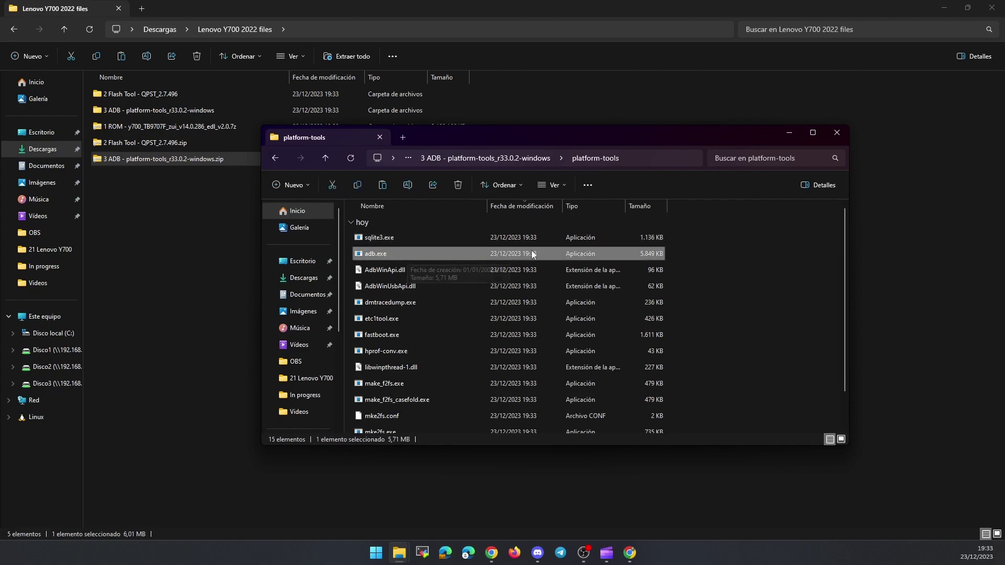
pyautogui.click(835, 134)
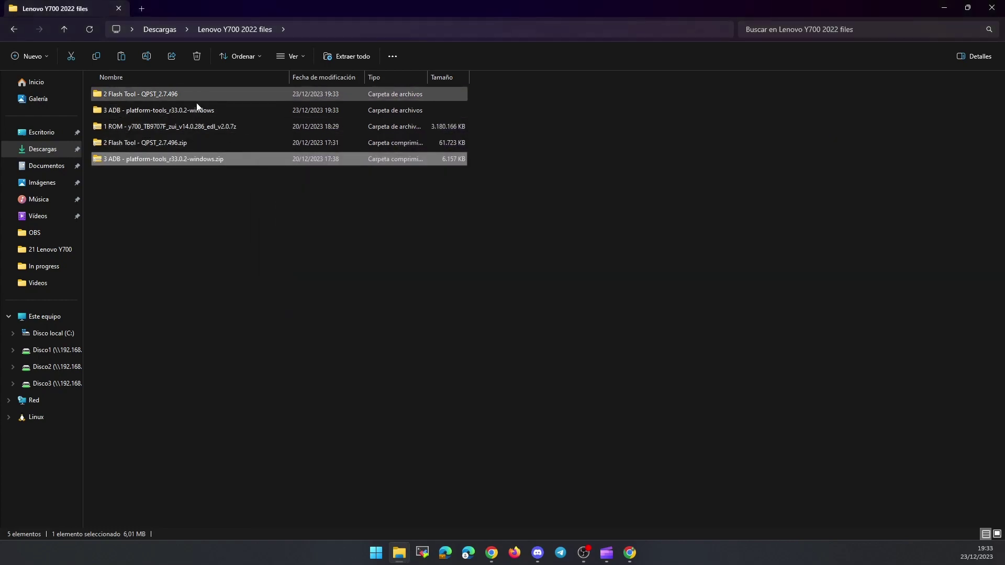
# Extract the 1 ROM .7z via 7-Zip into its own folder and open the y700 ROM folder.
pyautogui.click(182, 130)
pyautogui.rightClick(184, 130)
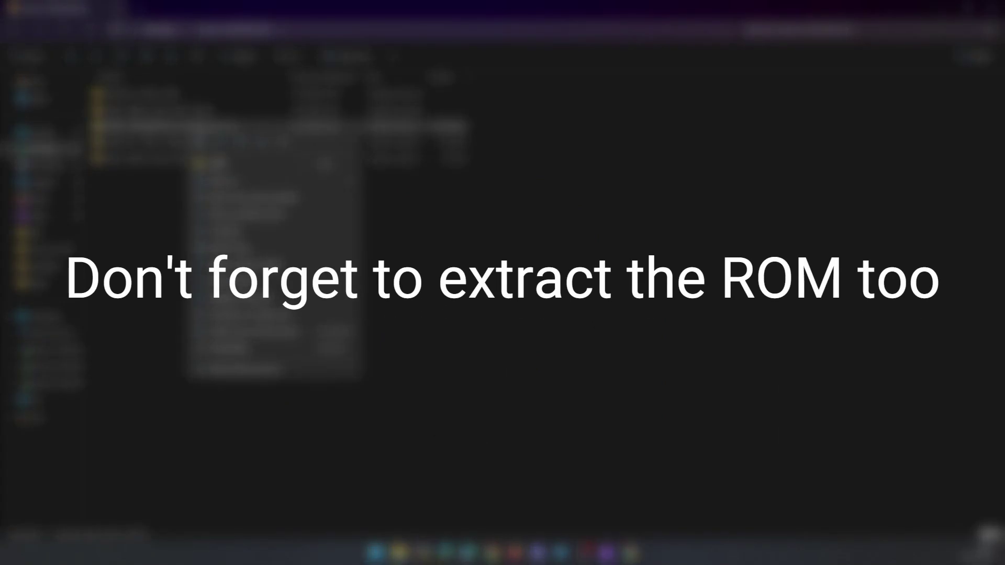
pyautogui.click(261, 373)
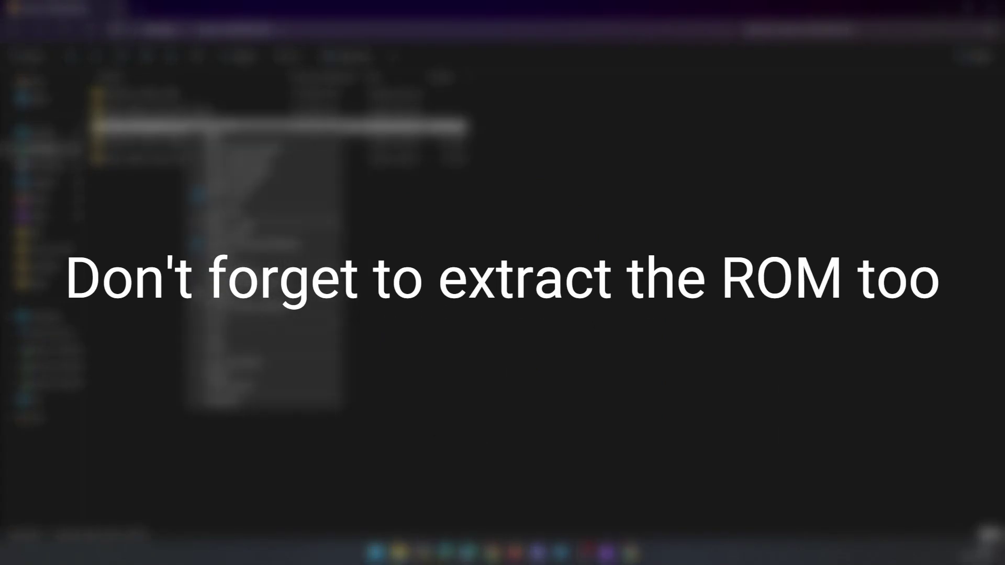
pyautogui.moveTo(248, 225)
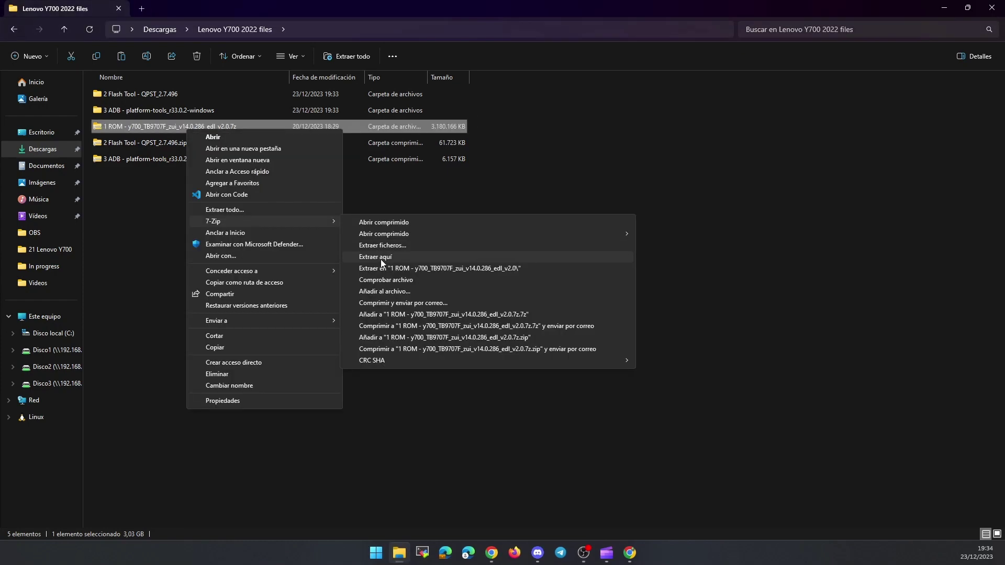
pyautogui.click(382, 259)
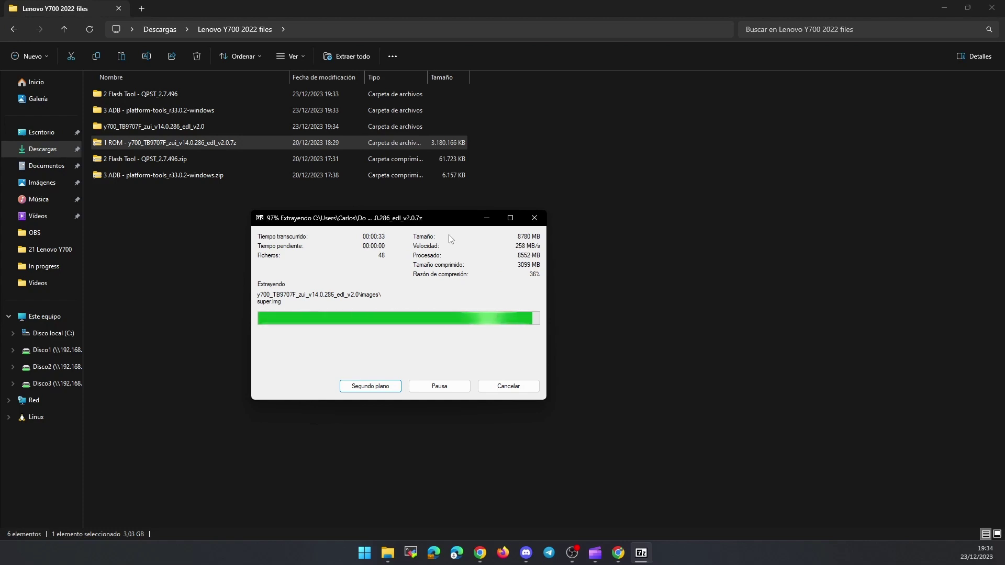
pyautogui.doubleClick(185, 124)
# Open the ROM images folder, then tap Versión de Lenovo repeatedly to unlock developer options.
pyautogui.doubleClick(168, 108)
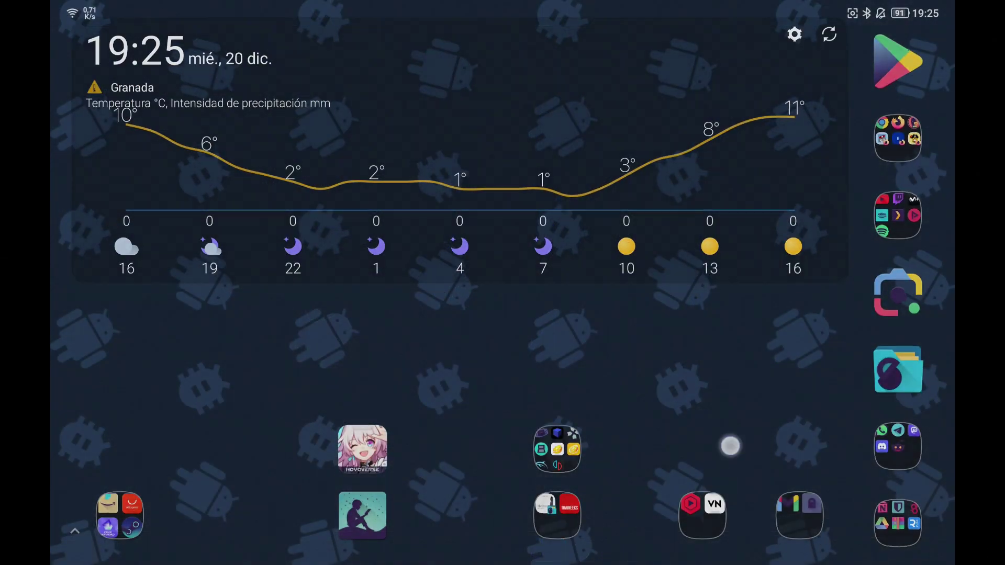
pyautogui.moveTo(729, 444); pyautogui.dragTo(730, 235)
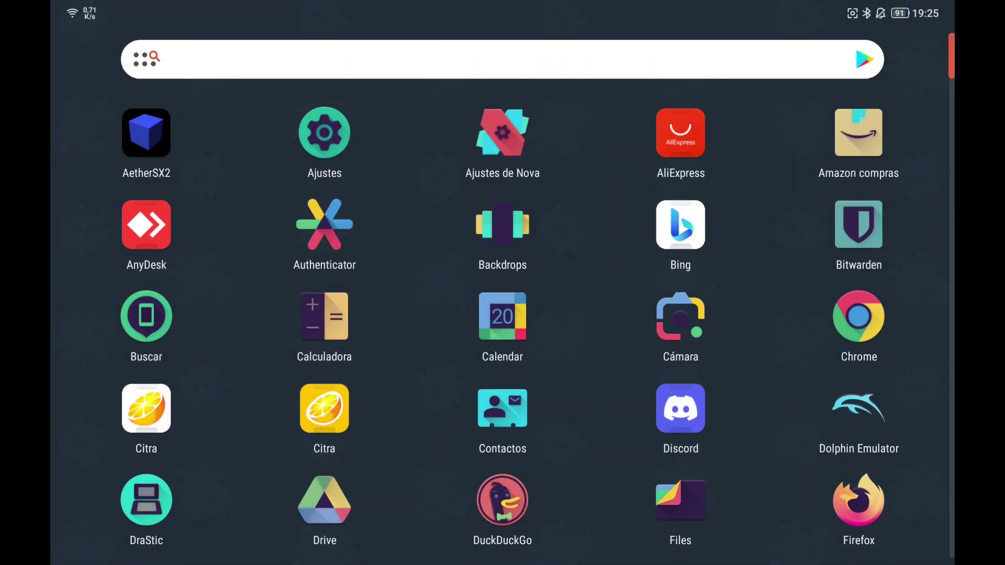
pyautogui.click(325, 132)
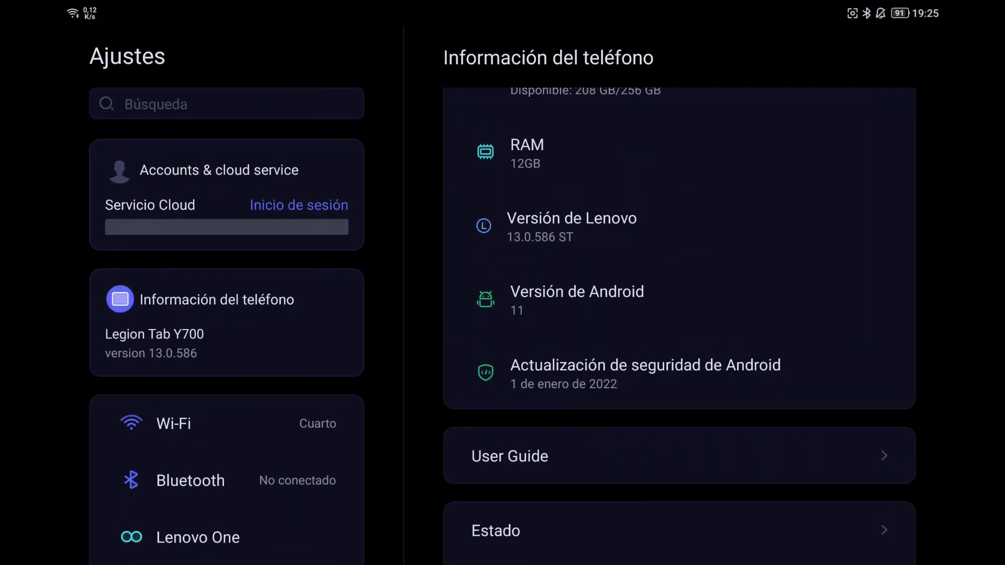
pyautogui.moveTo(494, 266); pyautogui.dragTo(494, 398)
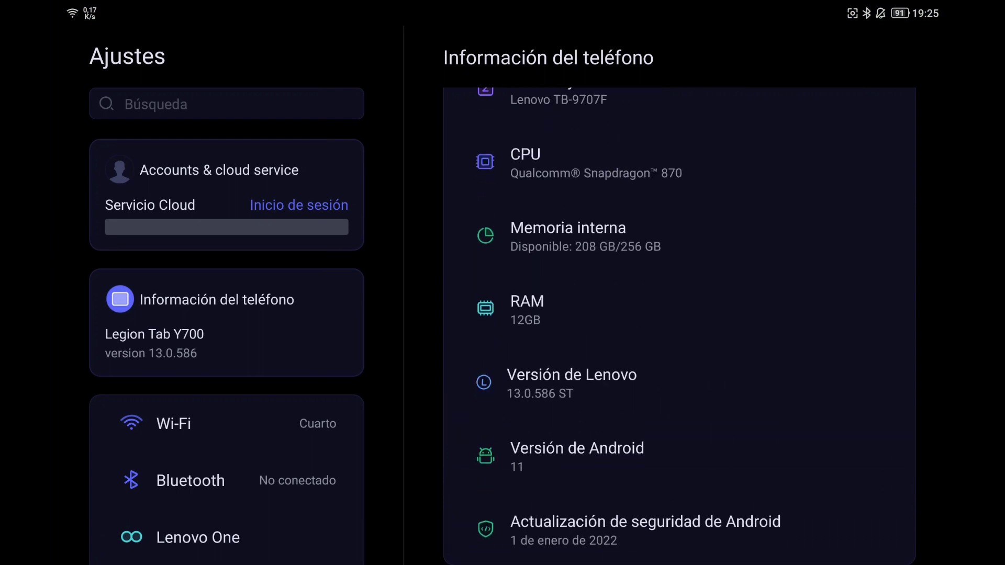
pyautogui.moveTo(514, 131); pyautogui.dragTo(513, 458)
pyautogui.moveTo(691, 466); pyautogui.dragTo(691, 344)
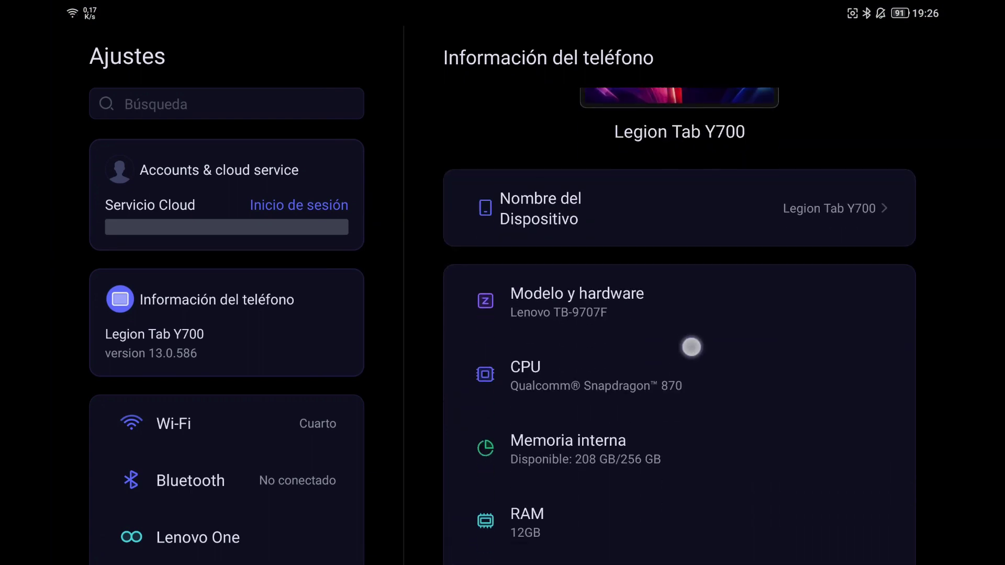
pyautogui.moveTo(635, 429); pyautogui.dragTo(682, 274)
pyautogui.click(679, 276)
pyautogui.click(698, 268)
pyautogui.click(700, 278)
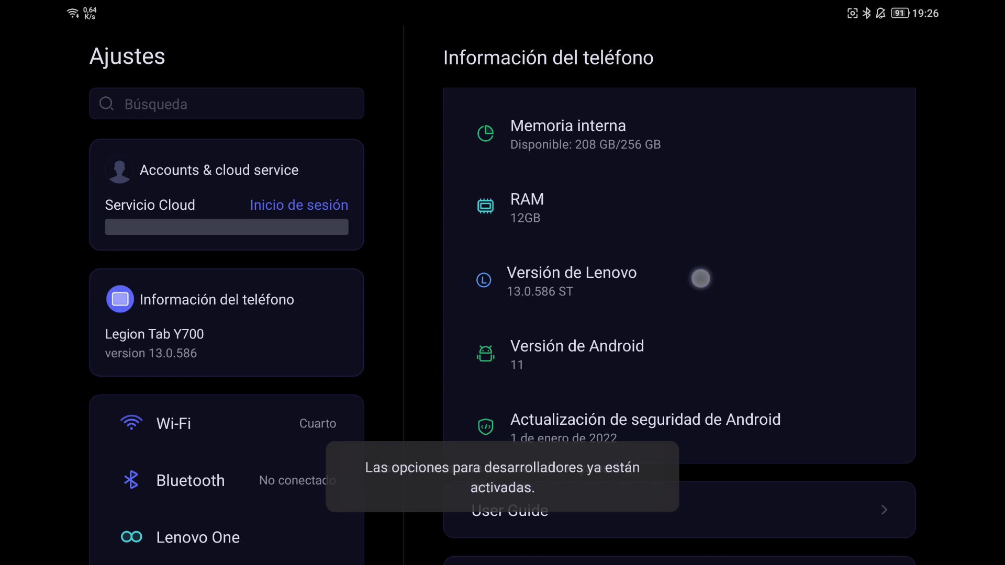
pyautogui.click(709, 285)
pyautogui.click(716, 281)
# Go to General settings > Opciones de desarrollador on the tablet.
pyautogui.moveTo(255, 478); pyautogui.dragTo(348, 186)
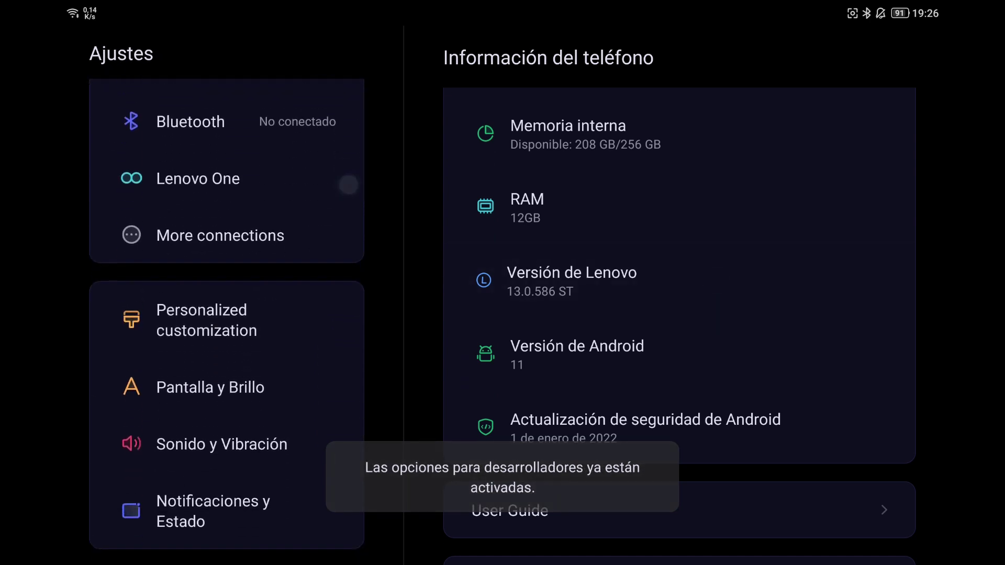
pyautogui.moveTo(278, 387); pyautogui.dragTo(316, 173)
pyautogui.moveTo(269, 361); pyautogui.dragTo(295, 201)
pyautogui.moveTo(277, 395); pyautogui.dragTo(303, 214)
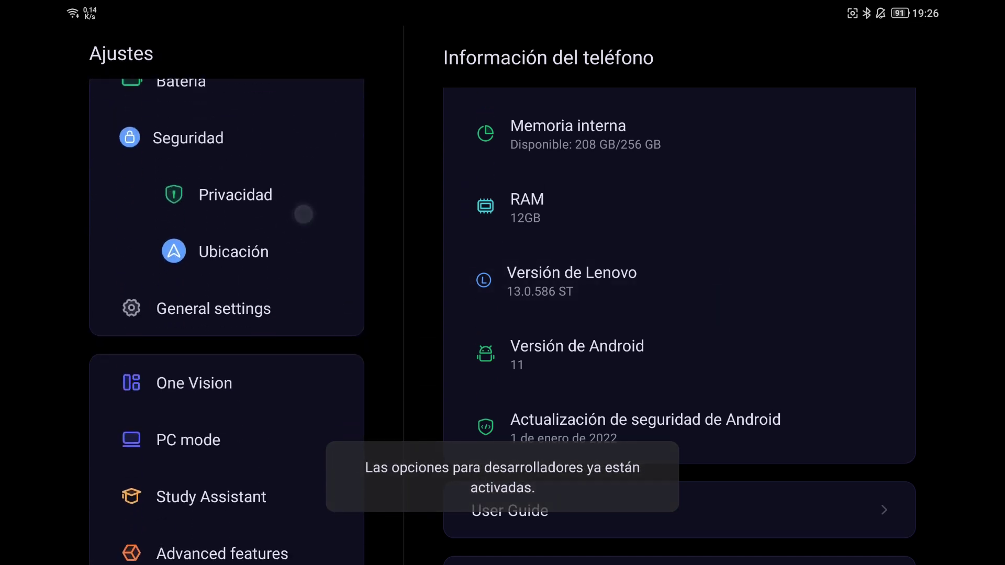
pyautogui.moveTo(282, 311); pyautogui.dragTo(290, 252)
pyautogui.click(289, 253)
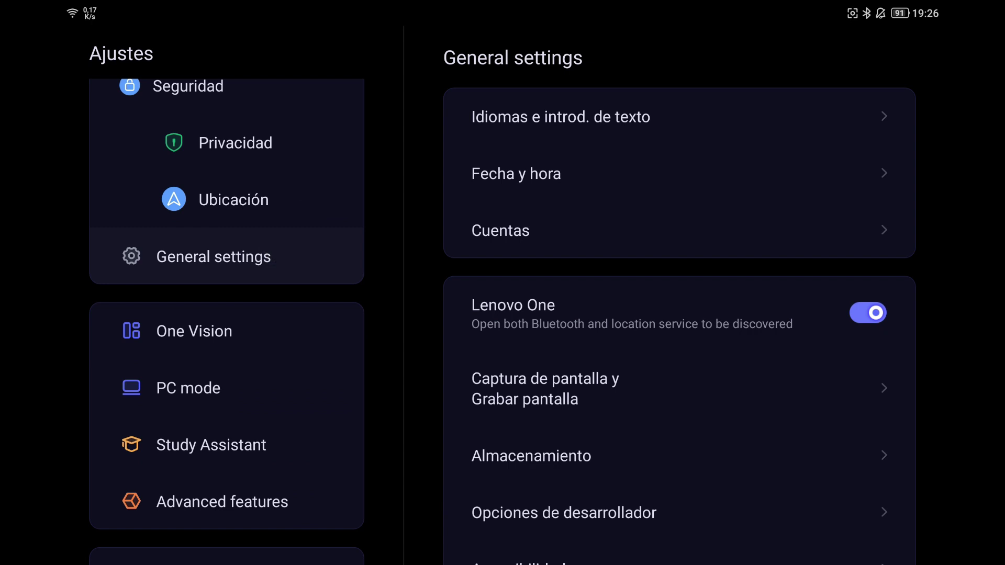
pyautogui.moveTo(657, 466); pyautogui.dragTo(732, 256)
pyautogui.click(627, 318)
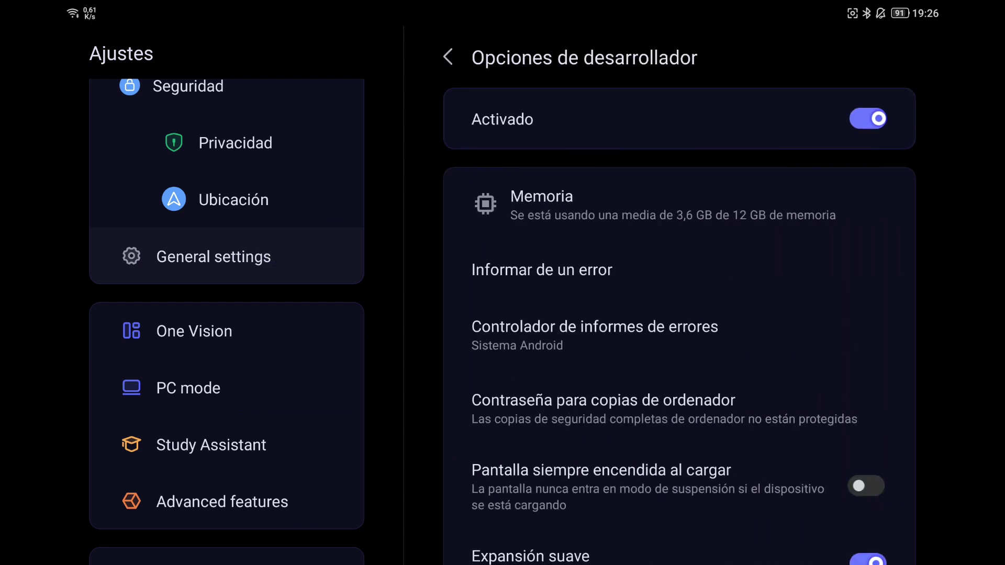
# Turn on Depuración por USB and confirm with ACEPTAR.
pyautogui.moveTo(692, 458); pyautogui.dragTo(787, 198)
pyautogui.moveTo(720, 379); pyautogui.dragTo(760, 235)
pyautogui.moveTo(790, 452); pyautogui.dragTo(790, 206)
pyautogui.moveTo(733, 456); pyautogui.dragTo(738, 157)
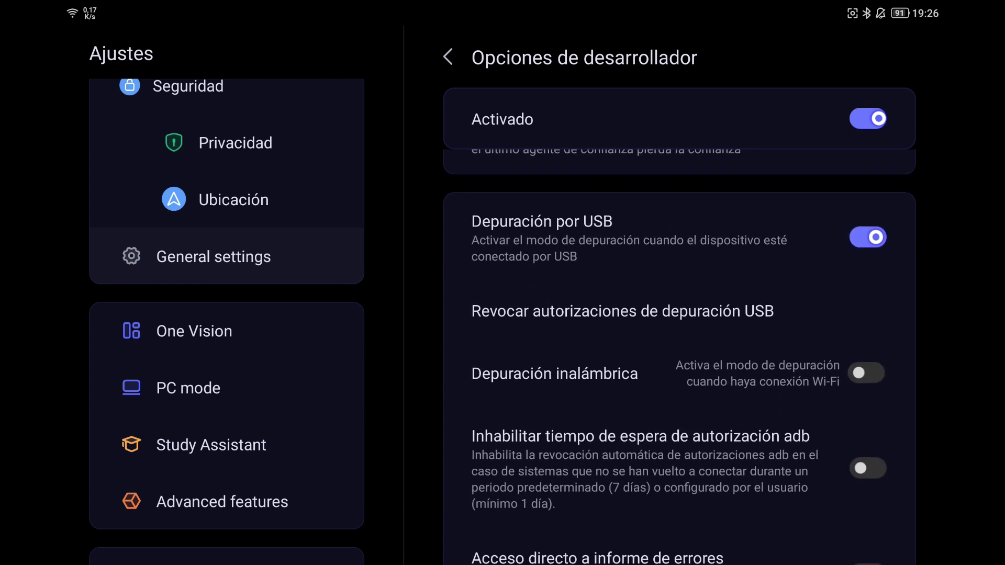
pyautogui.click(867, 229)
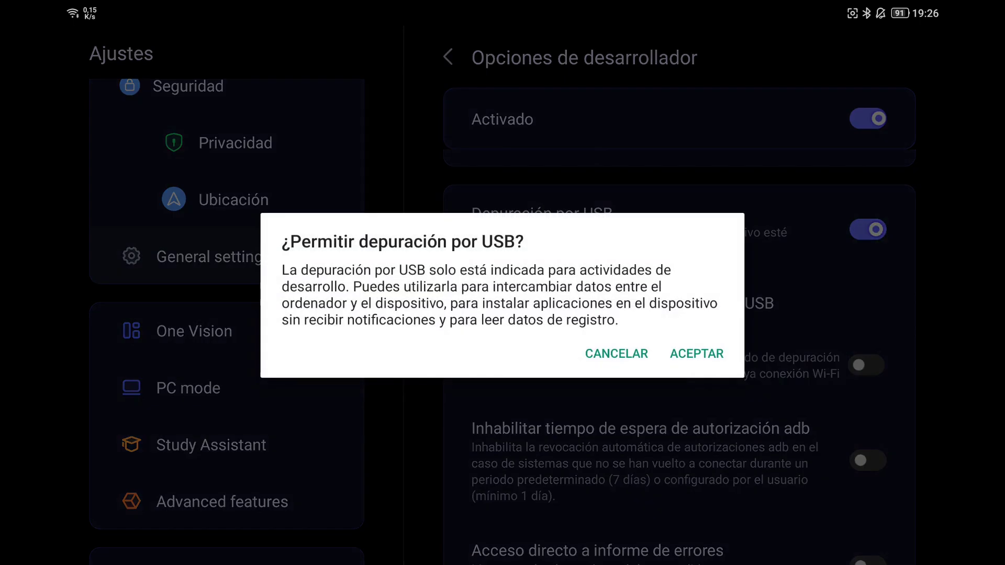
pyautogui.click(697, 354)
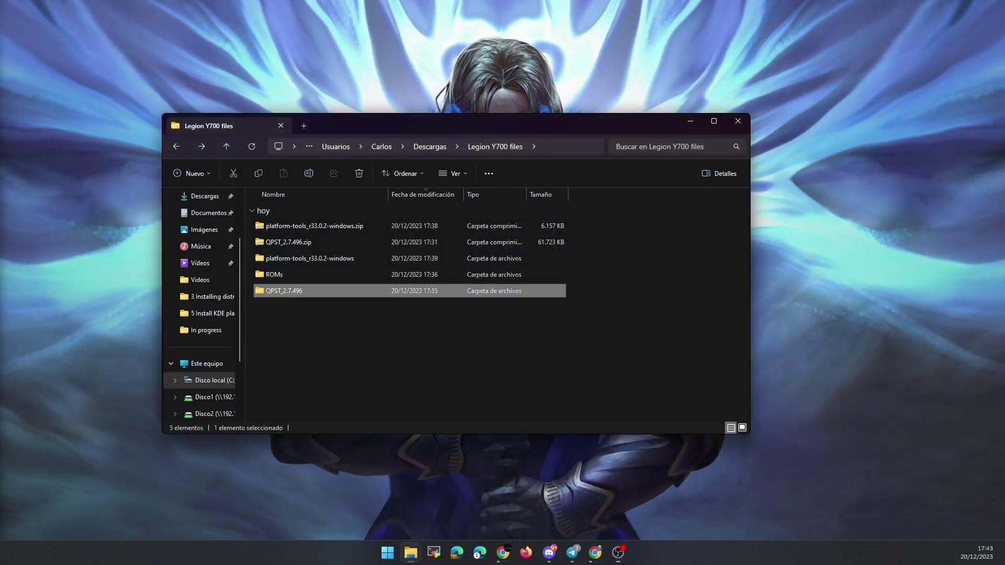
# Launch QPST.2.7.496.1.exe and install the VC++ 2013 Redistributable prerequisite.
pyautogui.doubleClick(344, 295)
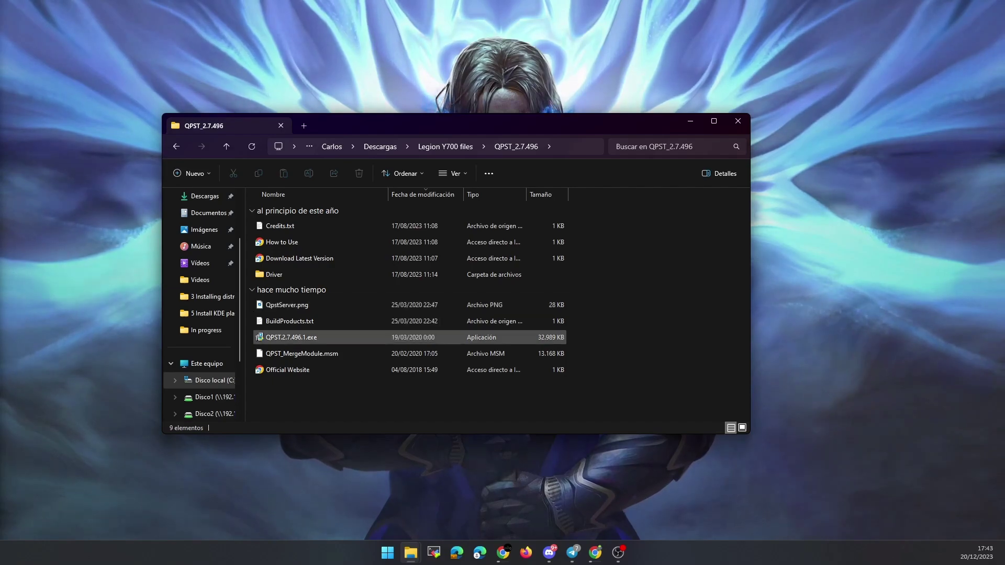
pyautogui.doubleClick(320, 338)
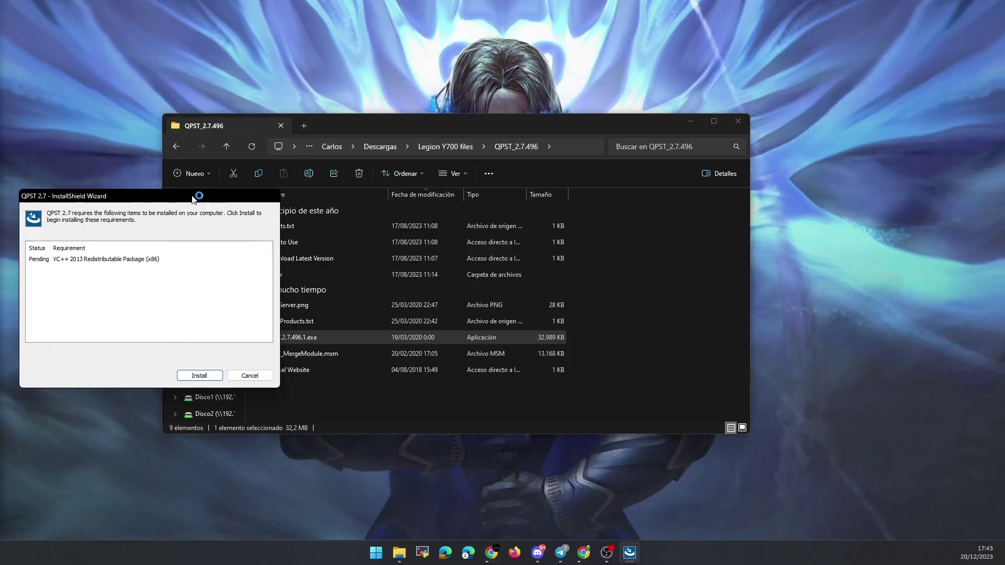
pyautogui.moveTo(193, 200); pyautogui.dragTo(528, 178)
pyautogui.click(535, 353)
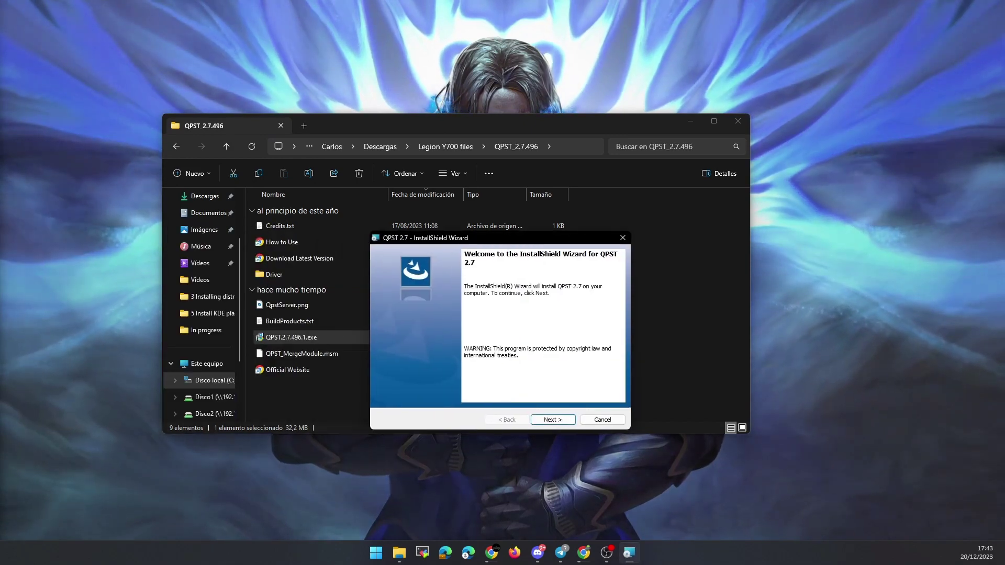
# Install QPST 2.7 as Complete setup to C:\Program Files (x86)\Qualcomm\QPST\ and finish.
pyautogui.press('Return')
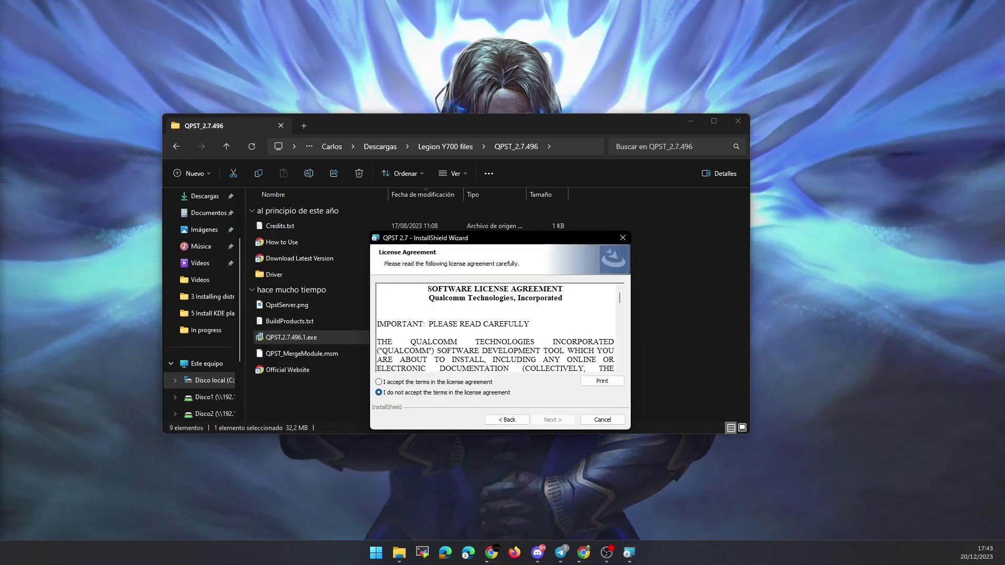
pyautogui.press('Return')
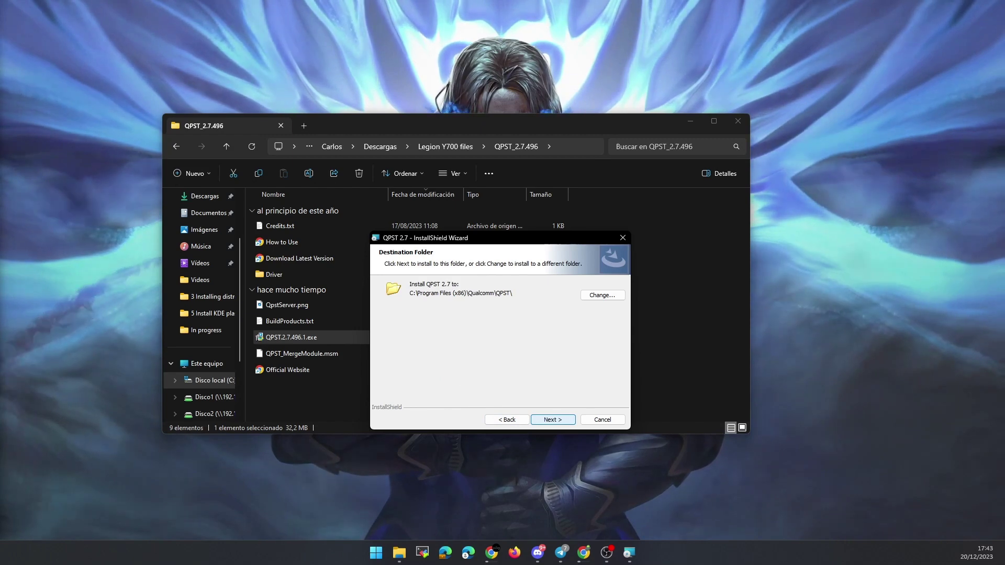
pyautogui.press('Return')
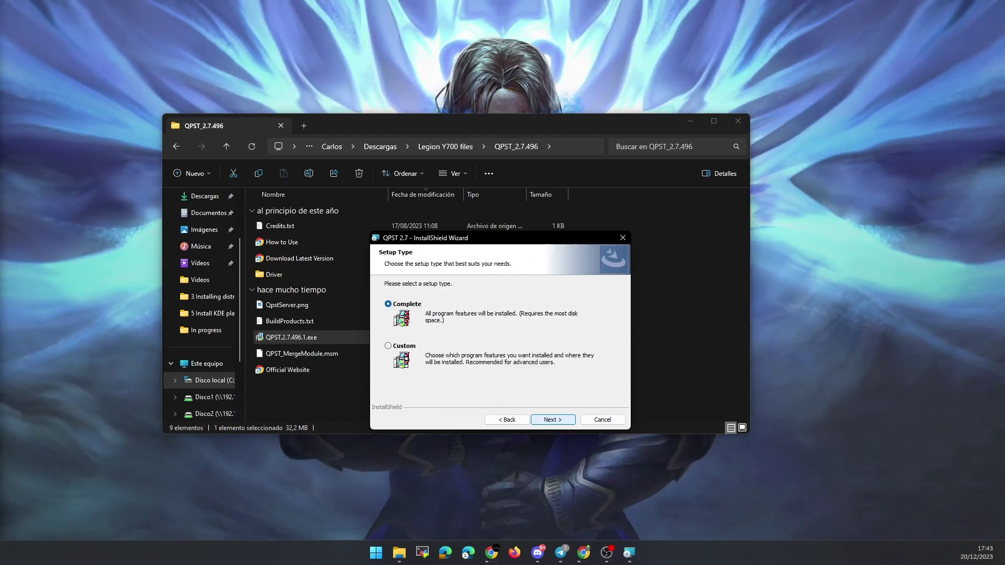
pyautogui.press('Return')
pyautogui.press('Return')
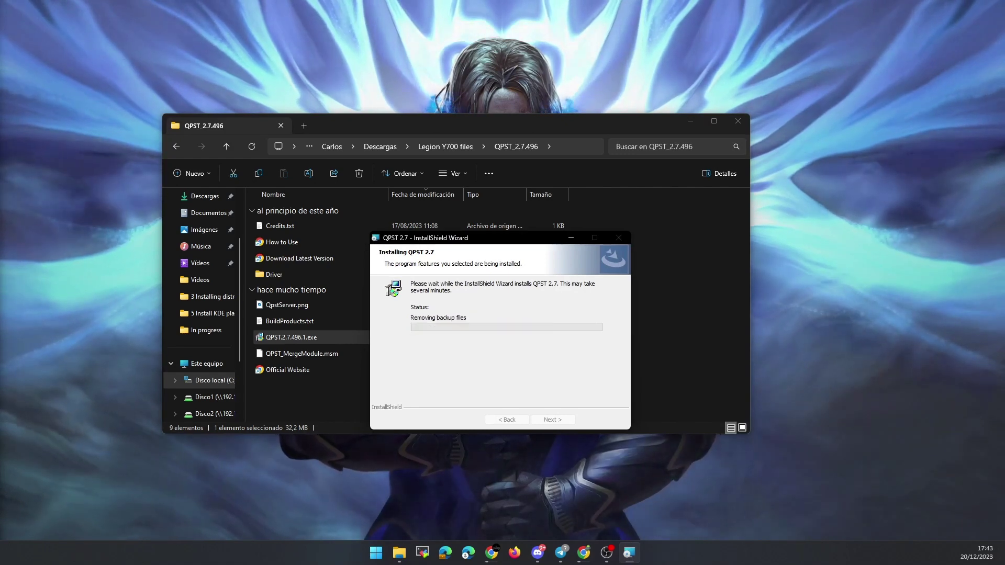
pyautogui.press('Return')
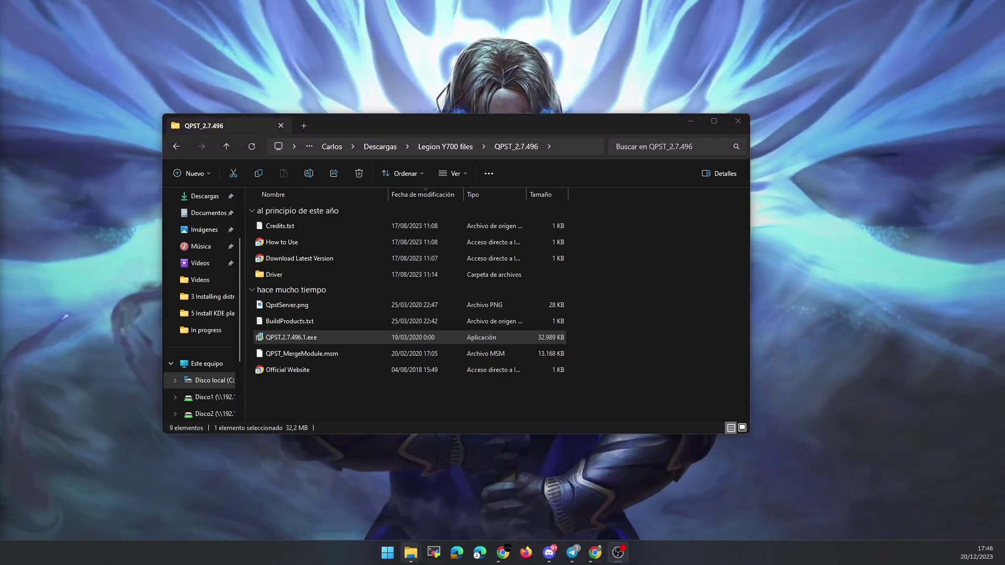
pyautogui.press('super')
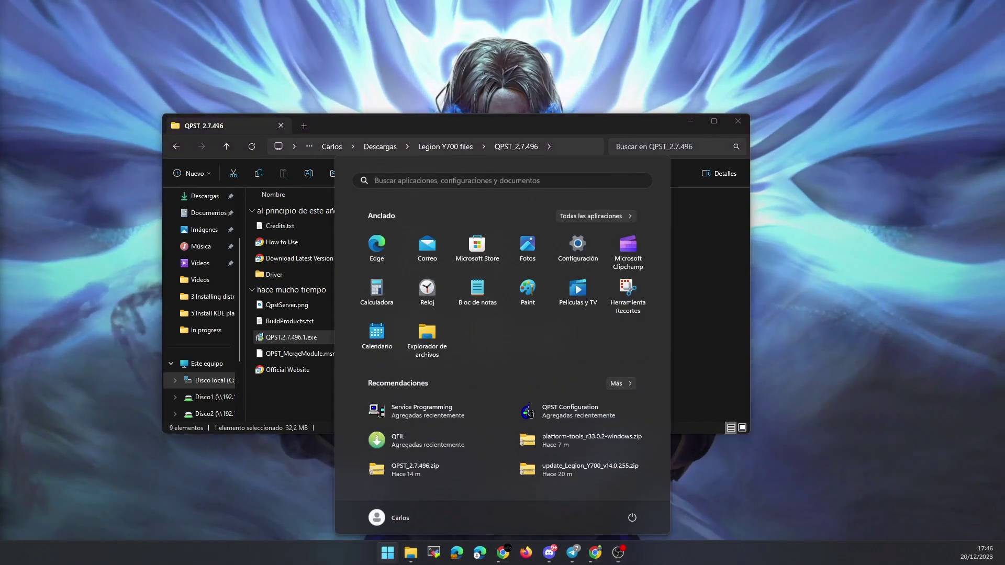
pyautogui.write('qfil')
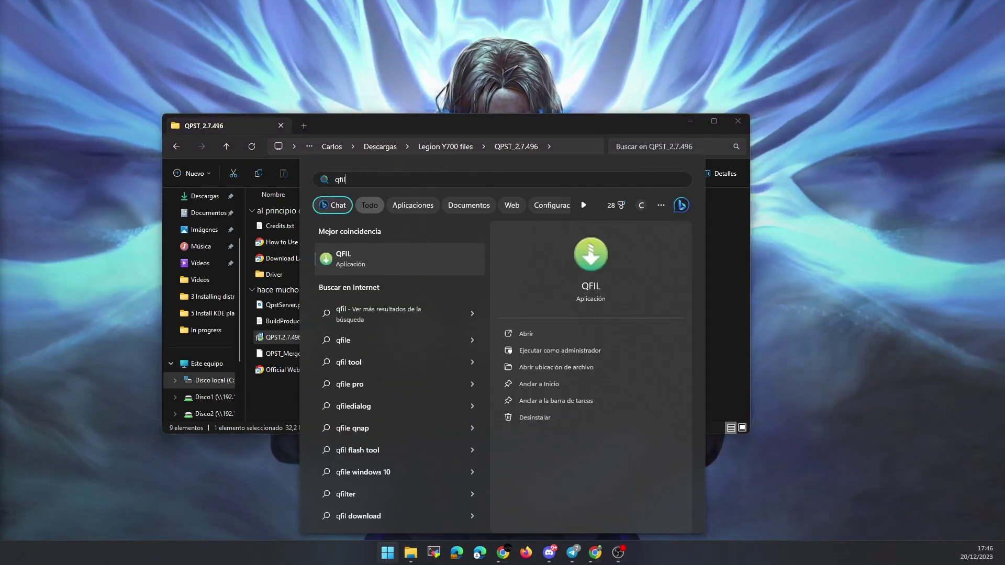
pyautogui.press('Return')
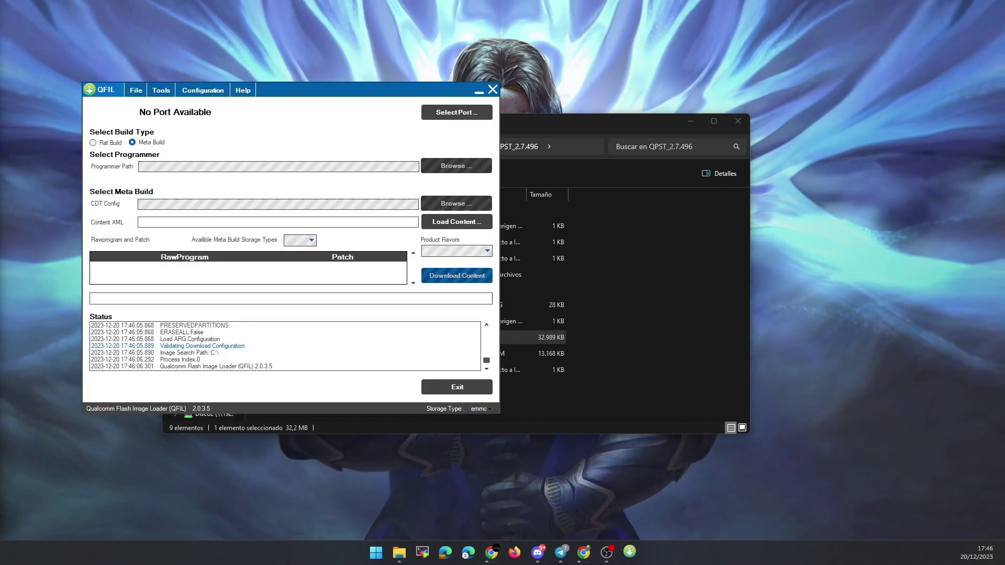
pyautogui.moveTo(335, 87); pyautogui.dragTo(603, 135)
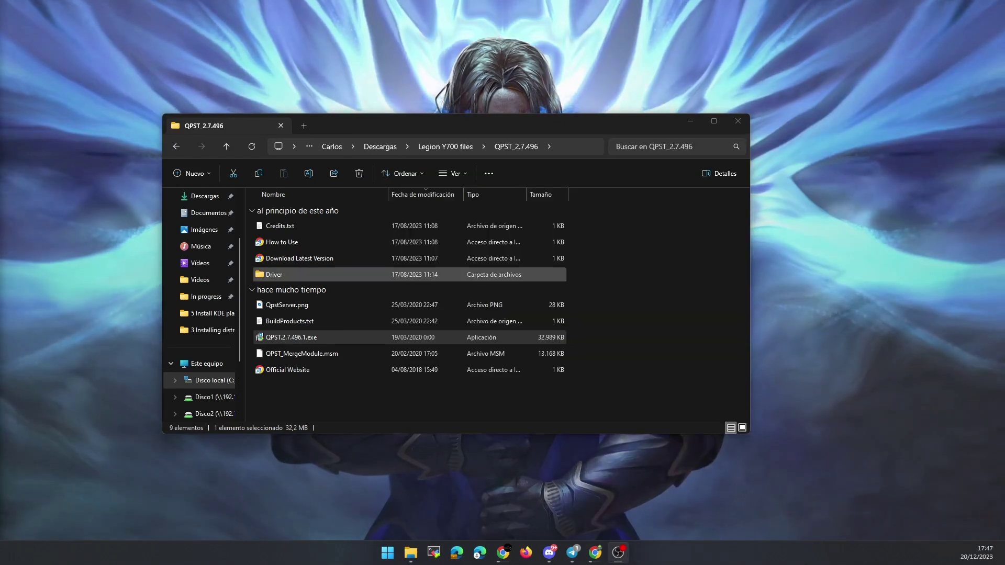
# Install Qualcomm USB Driver V1.0 with WWAN-DHCP, accepting the licence and Windows Security prompt.
pyautogui.doubleClick(304, 274)
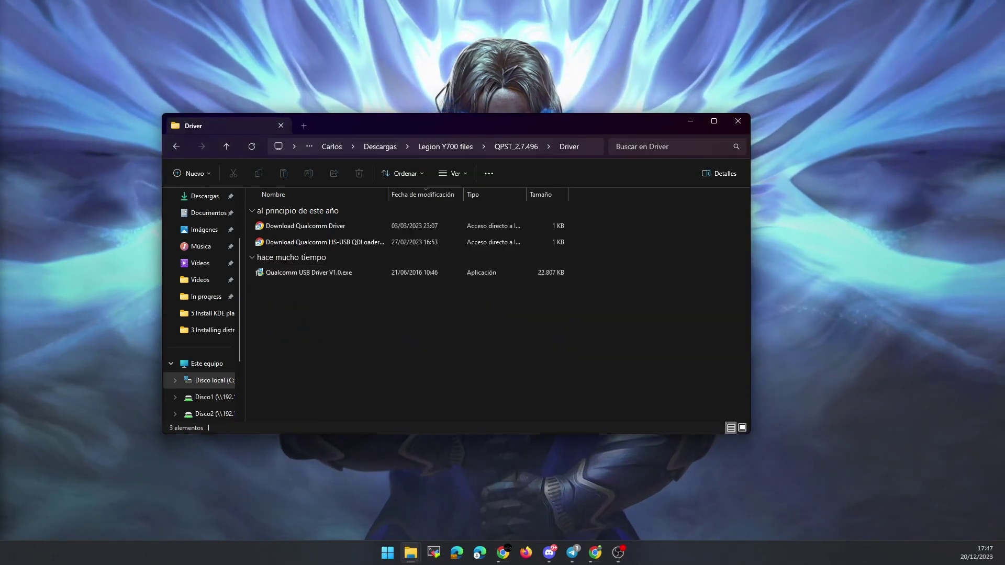
pyautogui.click(309, 273)
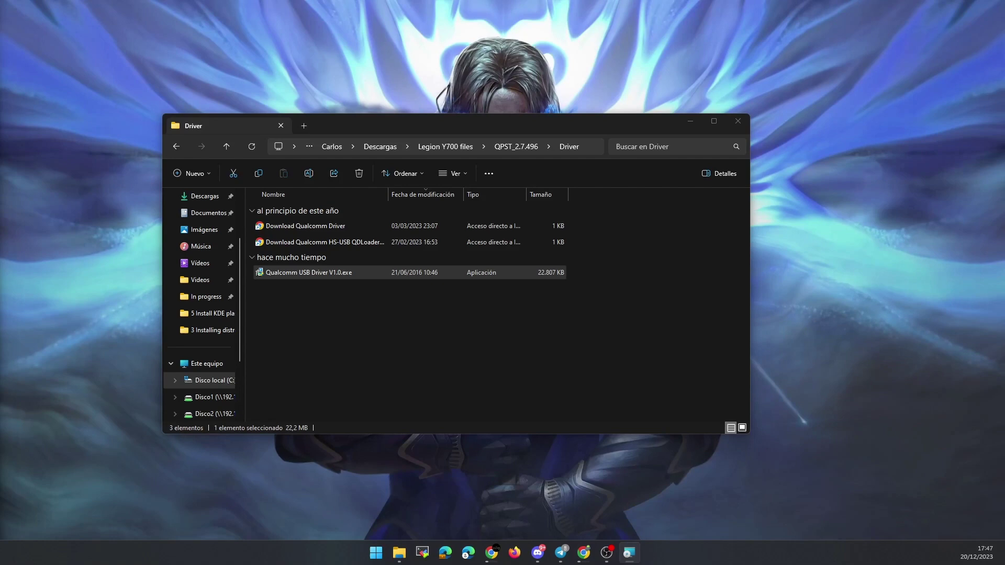
pyautogui.moveTo(1, 232); pyautogui.dragTo(371, 220)
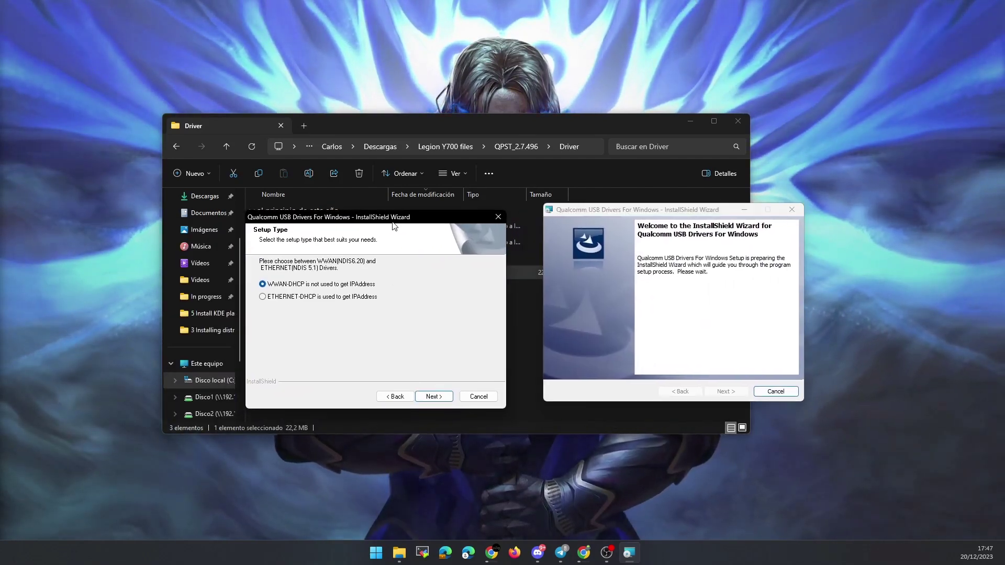
pyautogui.press('Return')
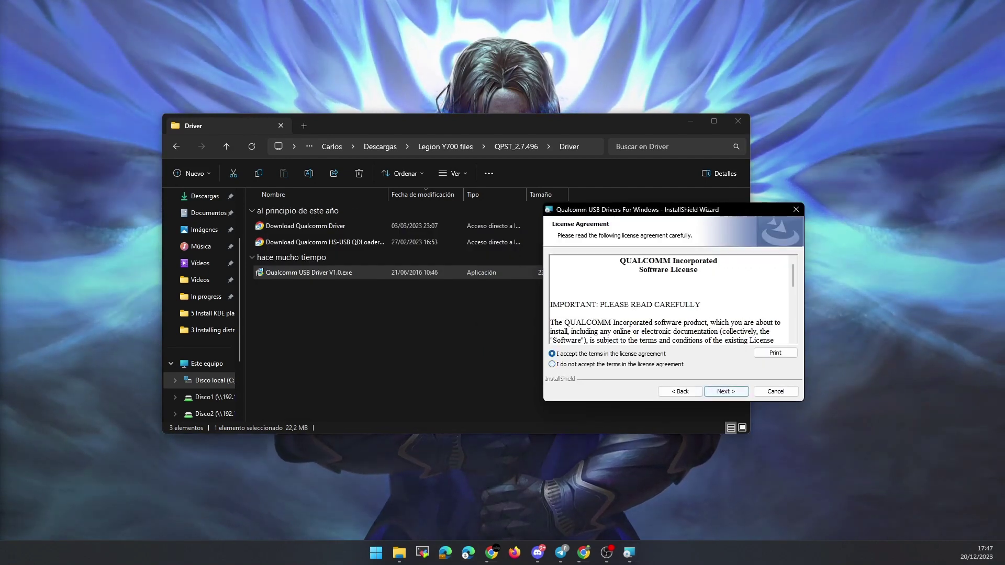
pyautogui.press('Return')
pyautogui.press('Return')
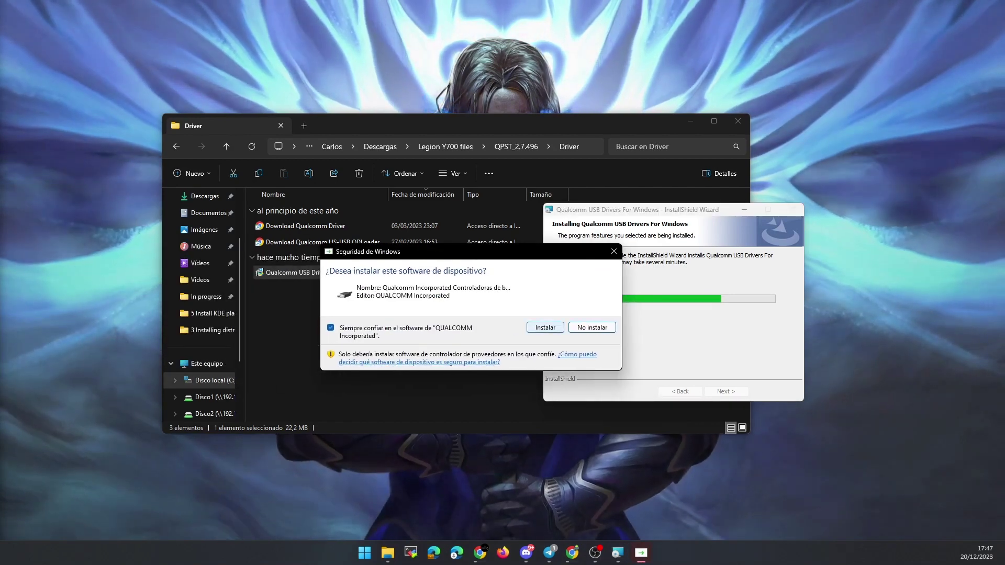
pyautogui.click(545, 327)
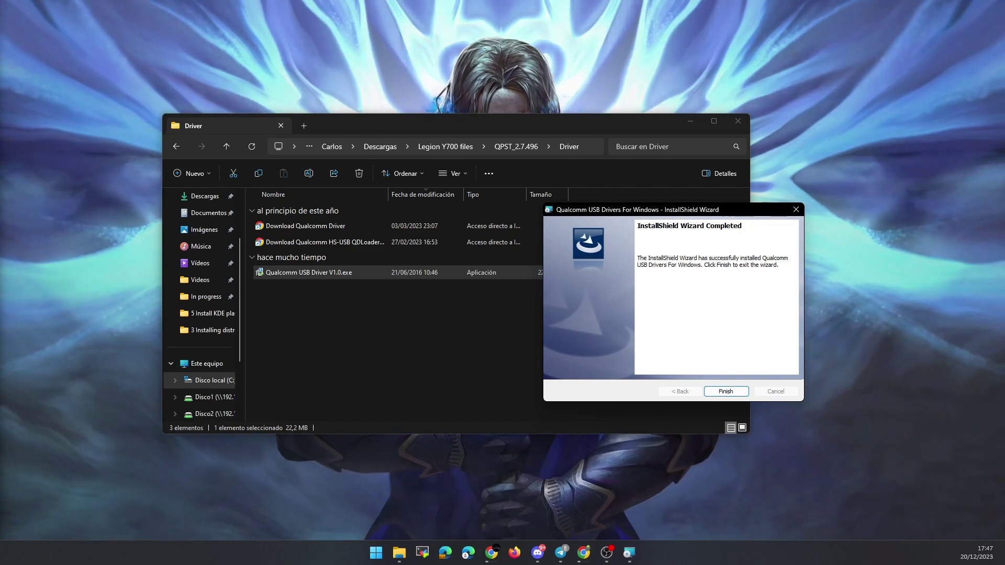
pyautogui.press('Return')
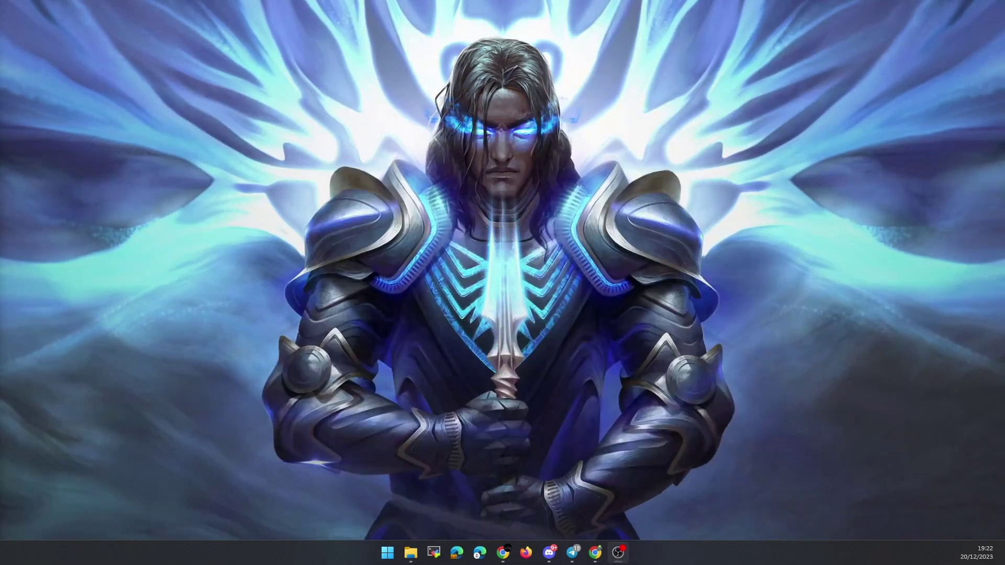
# Open platform-tools_r33.0.2-windows > platform-tools and launch cmd from its address bar.
pyautogui.hotkey('alt', 'Tab')
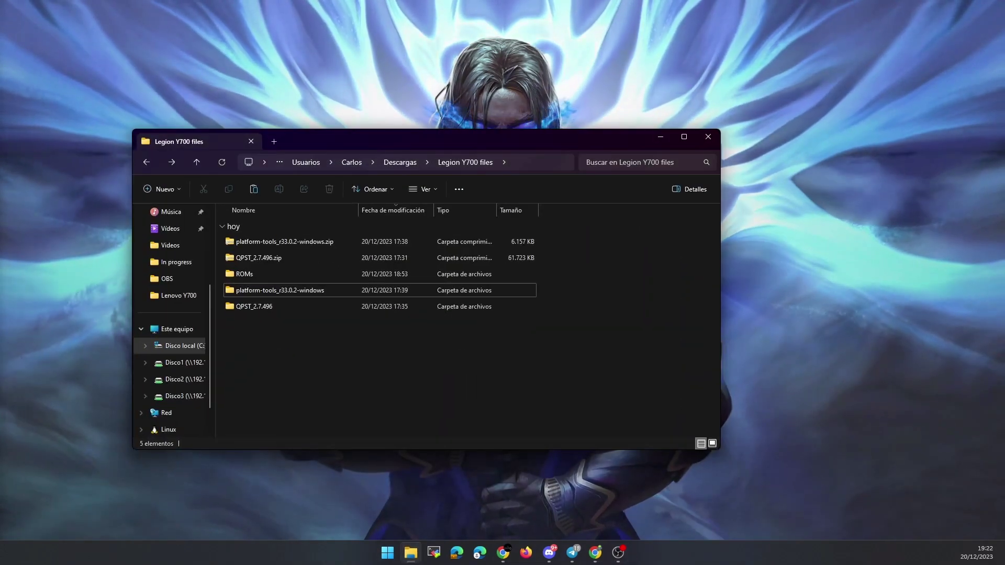
pyautogui.doubleClick(280, 290)
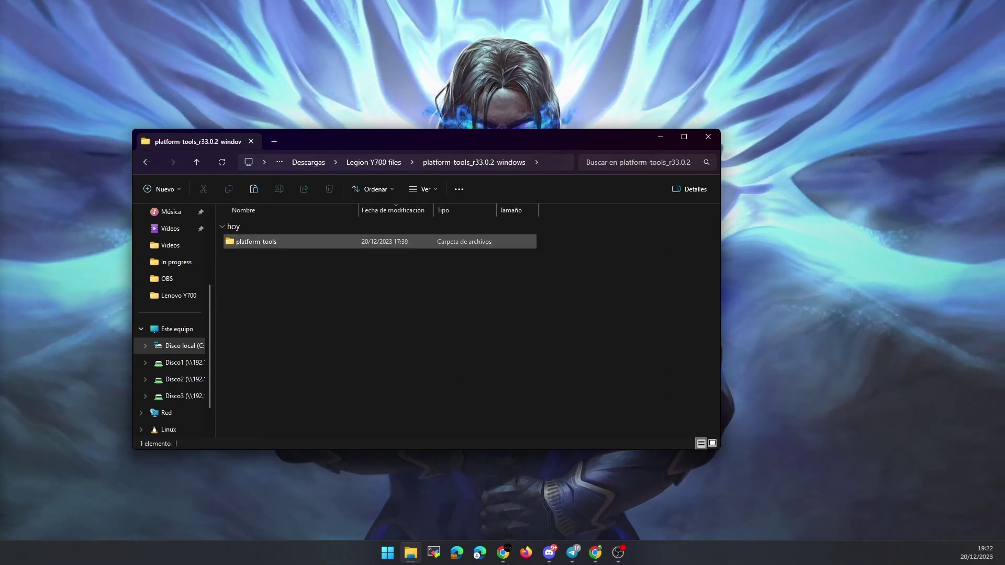
pyautogui.doubleClick(256, 242)
pyautogui.click(558, 163)
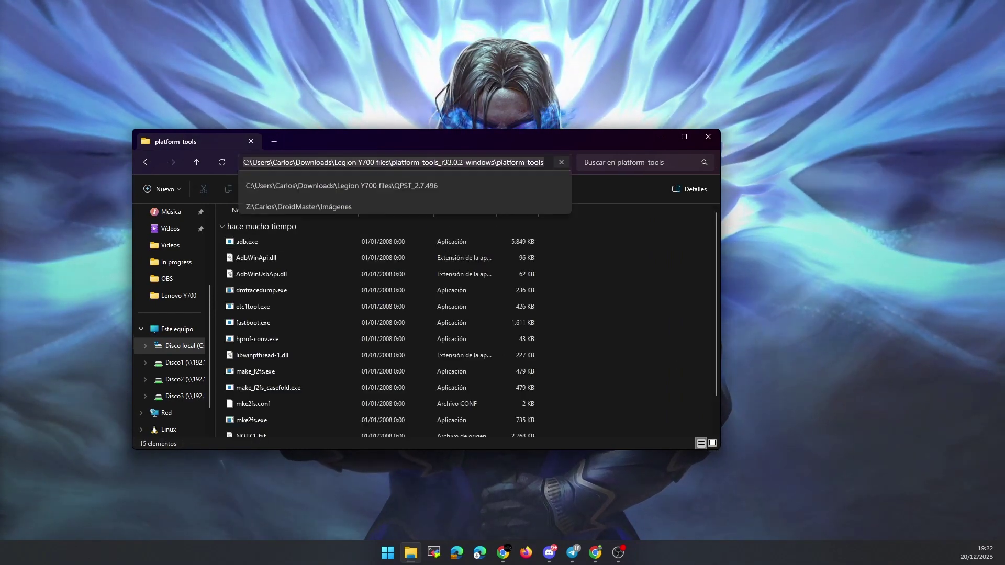
pyautogui.press('Escape')
pyautogui.press('Escape')
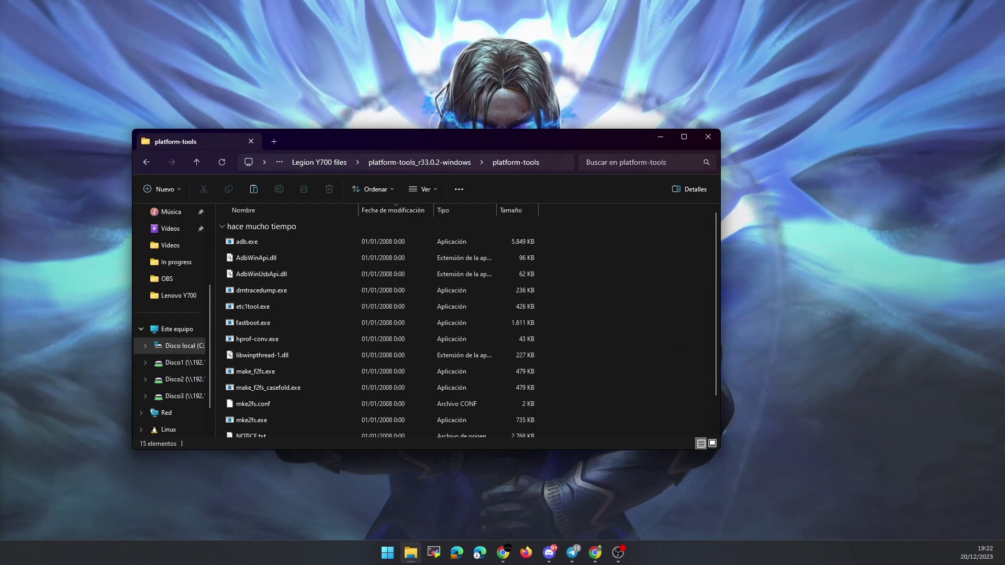
pyautogui.hotkey('alt', 'd')
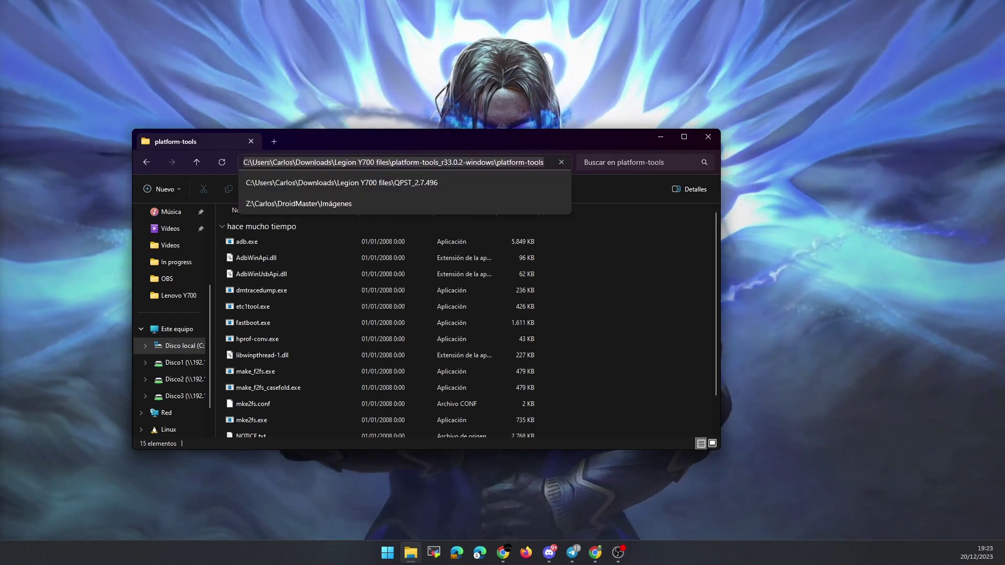
pyautogui.press('BackSpace')
pyautogui.write('cmd')
pyautogui.press('Return')
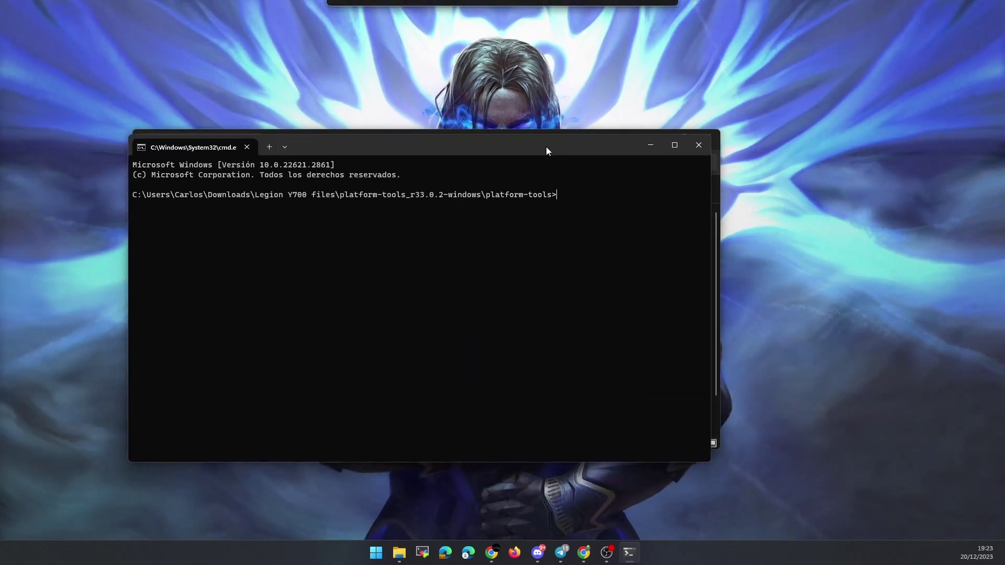
# Run adb.exe devices to confirm the tablet is listed as attached.
pyautogui.moveTo(545, 147); pyautogui.dragTo(617, 143)
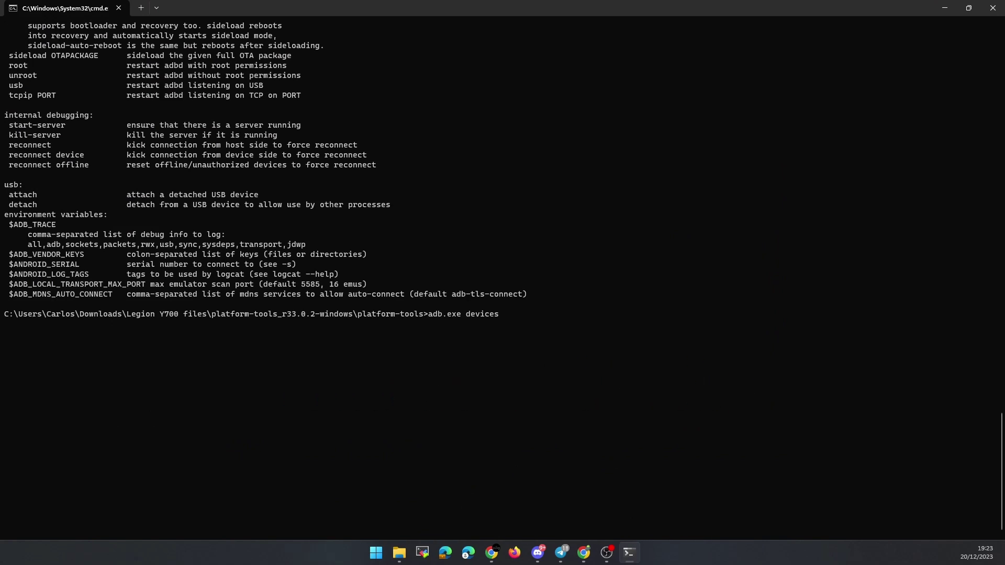
pyautogui.press('Return')
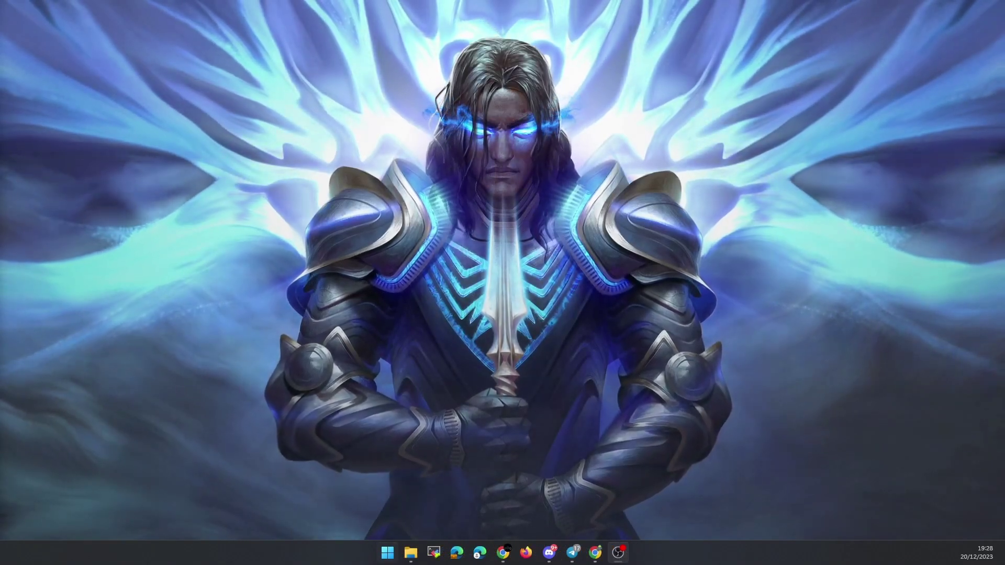
# Launch QFIL and confirm FireHose Configuration with ufs, 0 - Sahara and reset after download.
pyautogui.press('super')
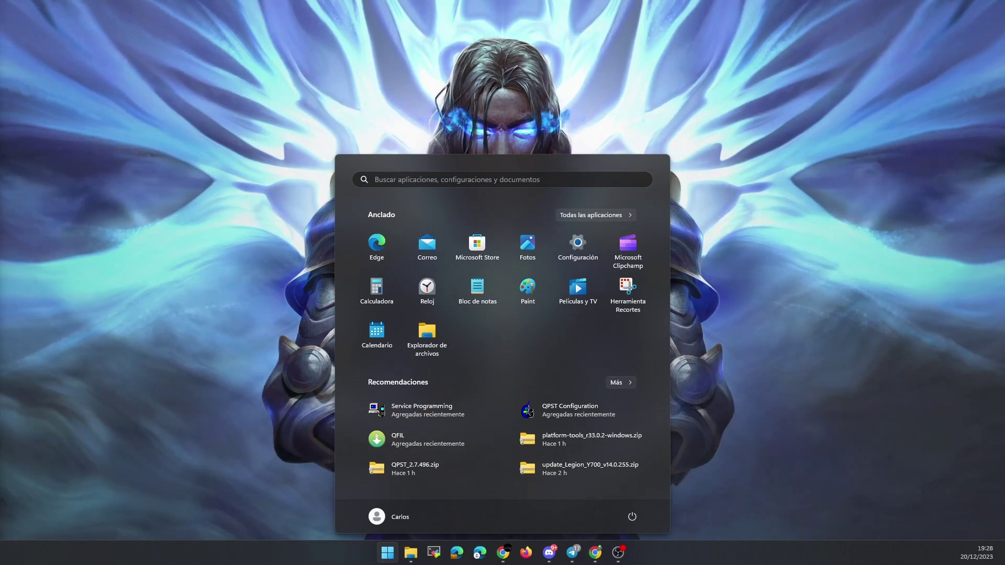
pyautogui.write('q')
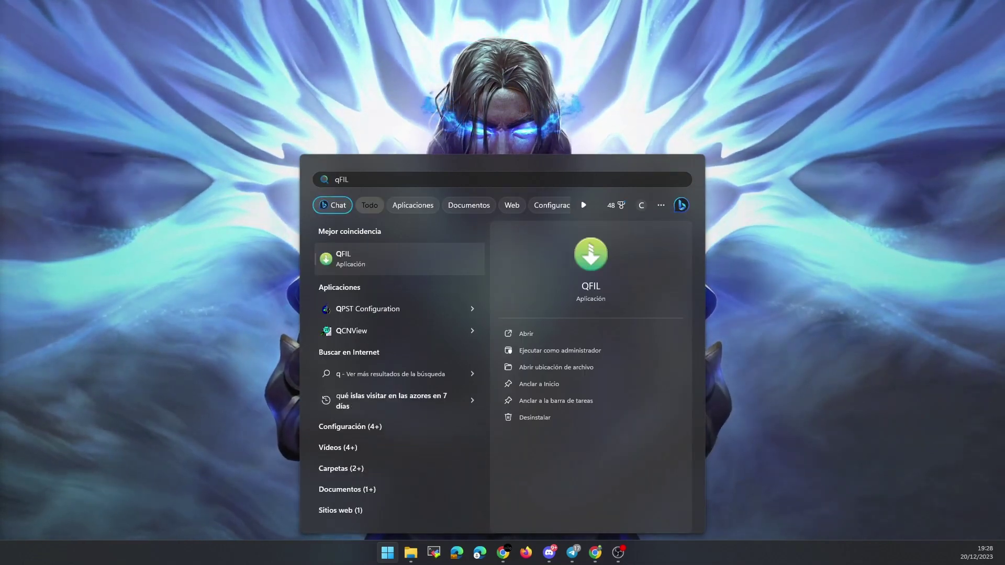
pyautogui.press('Escape')
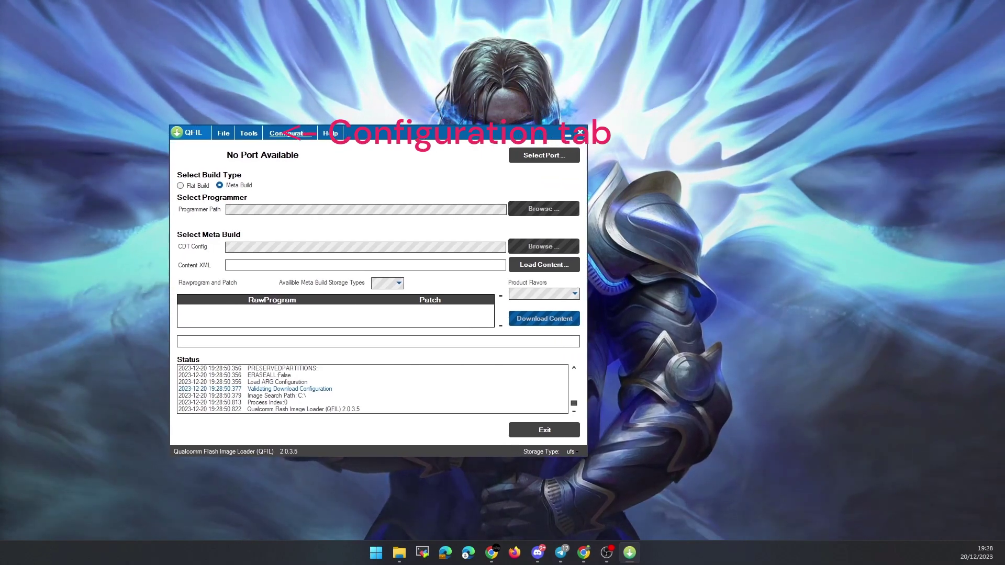
pyautogui.click(290, 133)
pyautogui.press('Return')
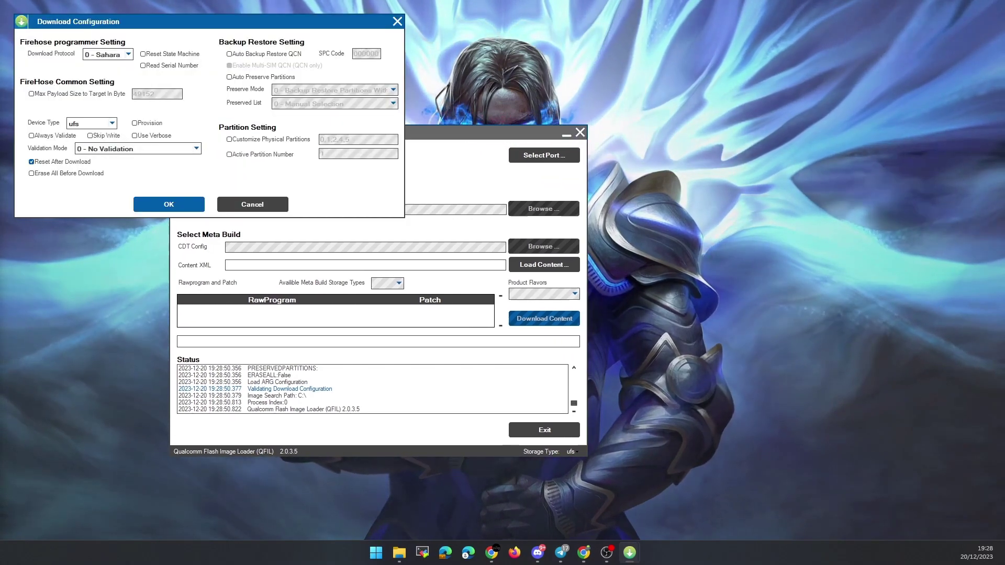
pyautogui.moveTo(238, 20); pyautogui.dragTo(374, 197)
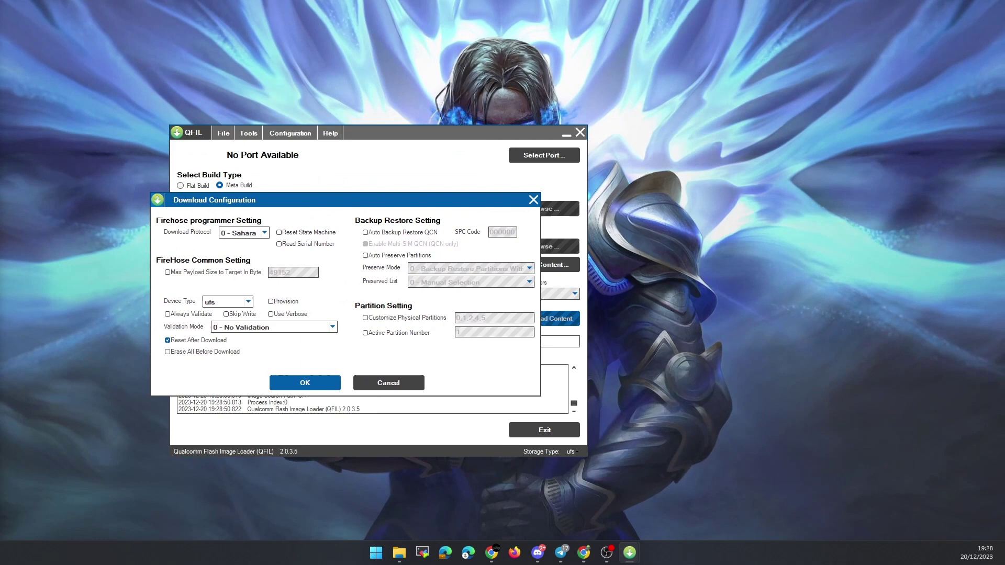
pyautogui.click(243, 243)
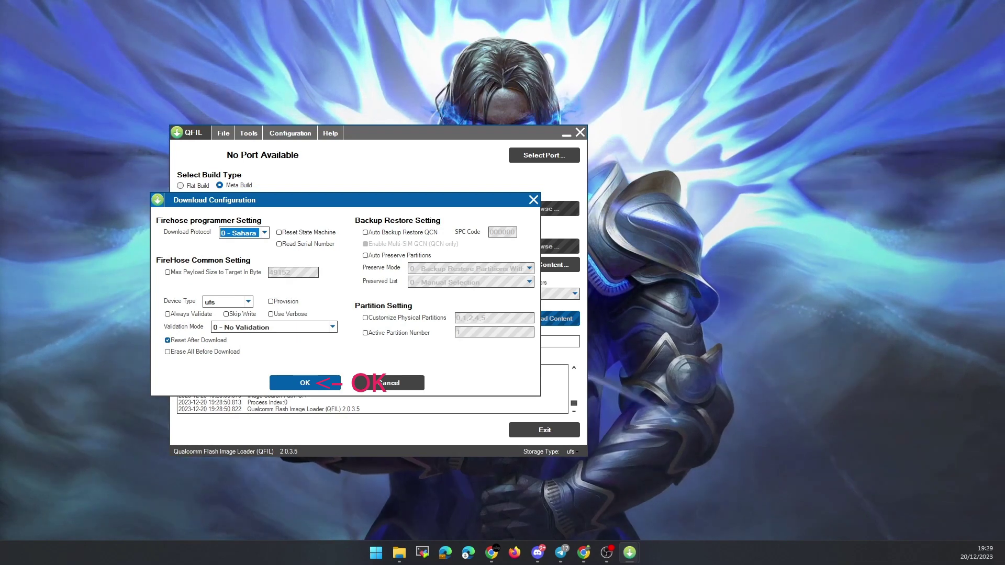
pyautogui.hotkey('alt', 'Tab')
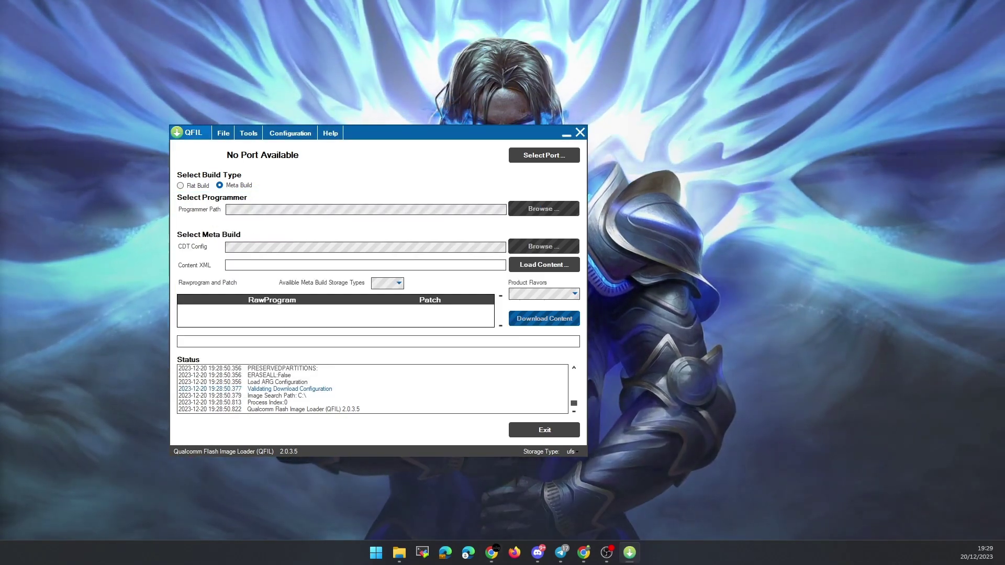
# Select Flat Build and set prog_firehose_ddr.elf from the y700_TB9707F_zui_v14.0.286_edl_v2.0 images folder as programmer.
pyautogui.hotkey('alt', 'Tab')
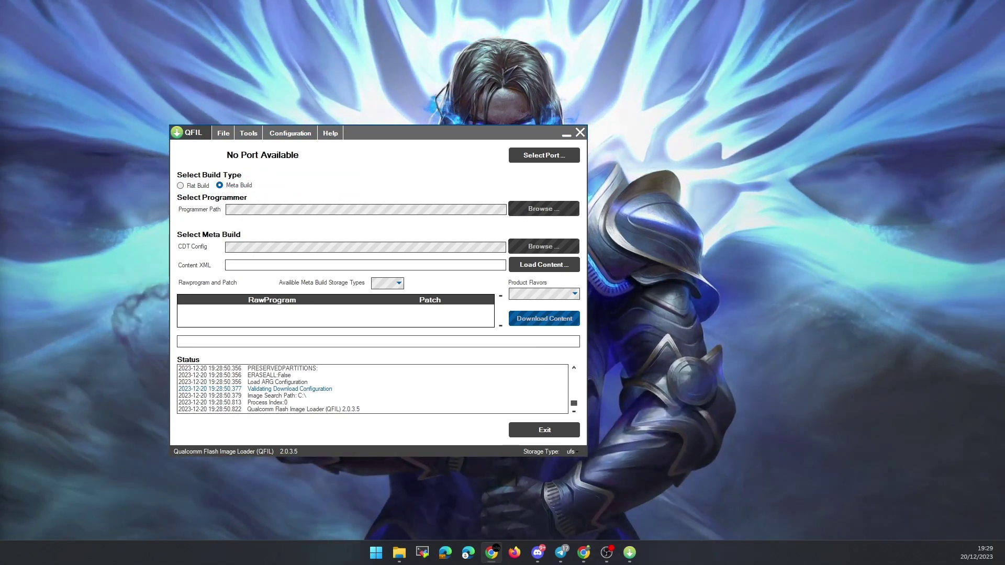
pyautogui.click(180, 185)
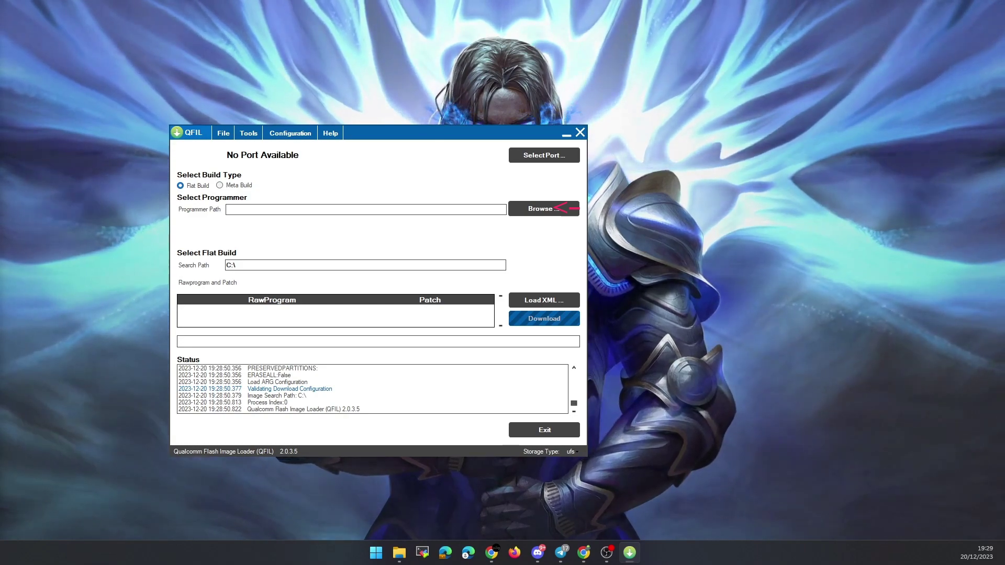
pyautogui.click(570, 211)
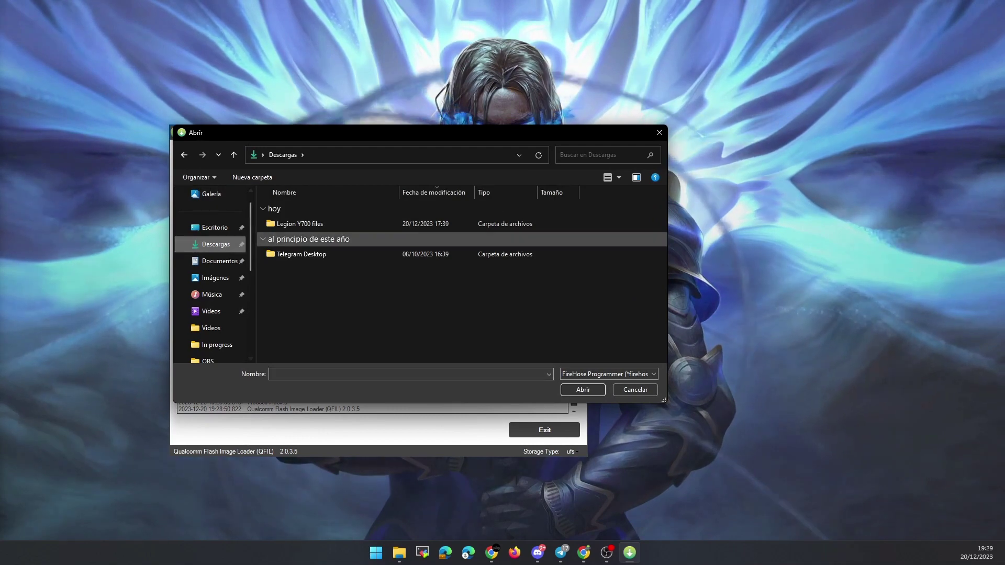
pyautogui.doubleClick(293, 224)
pyautogui.doubleClick(285, 225)
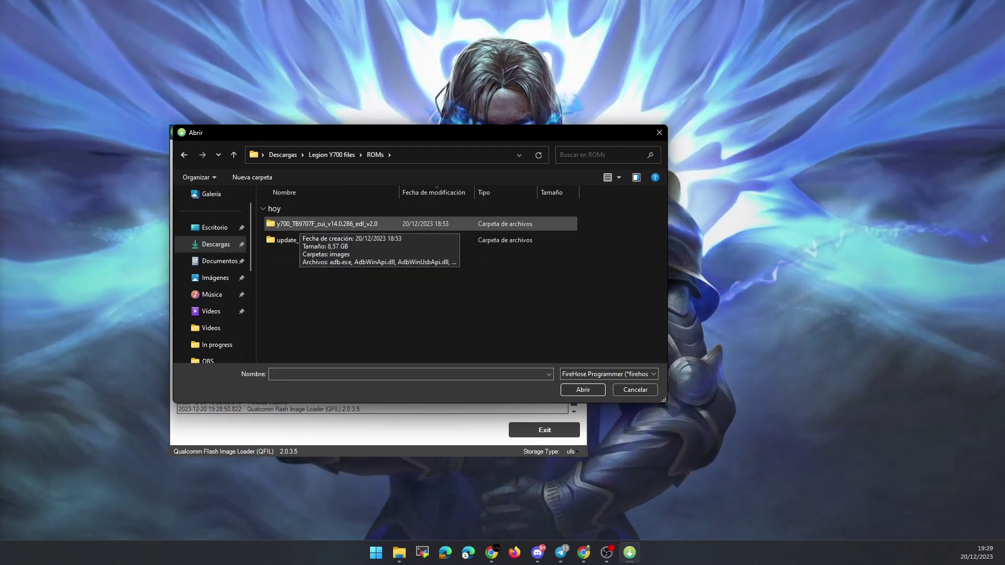
pyautogui.doubleClick(293, 224)
pyautogui.doubleClick(288, 224)
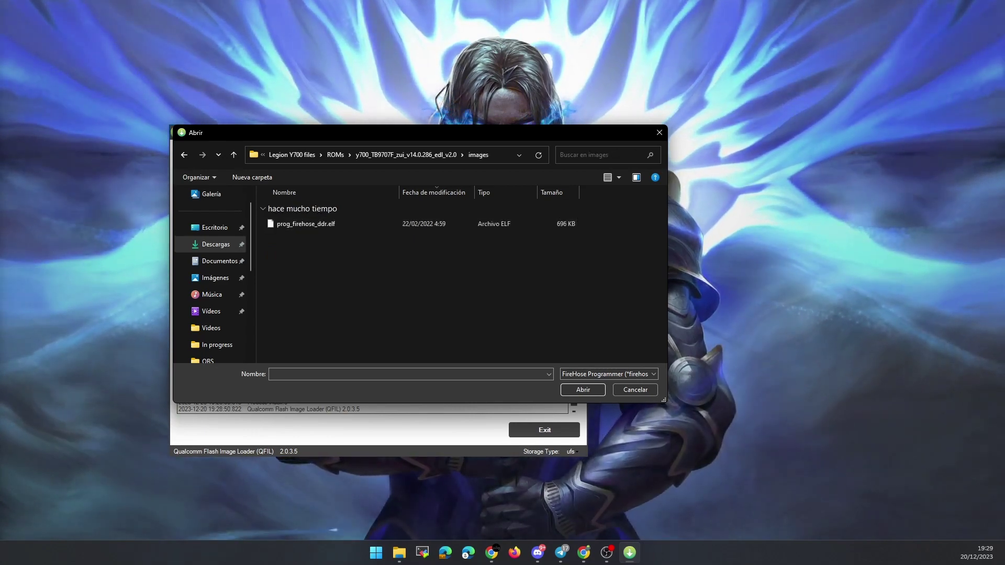
pyautogui.click(306, 224)
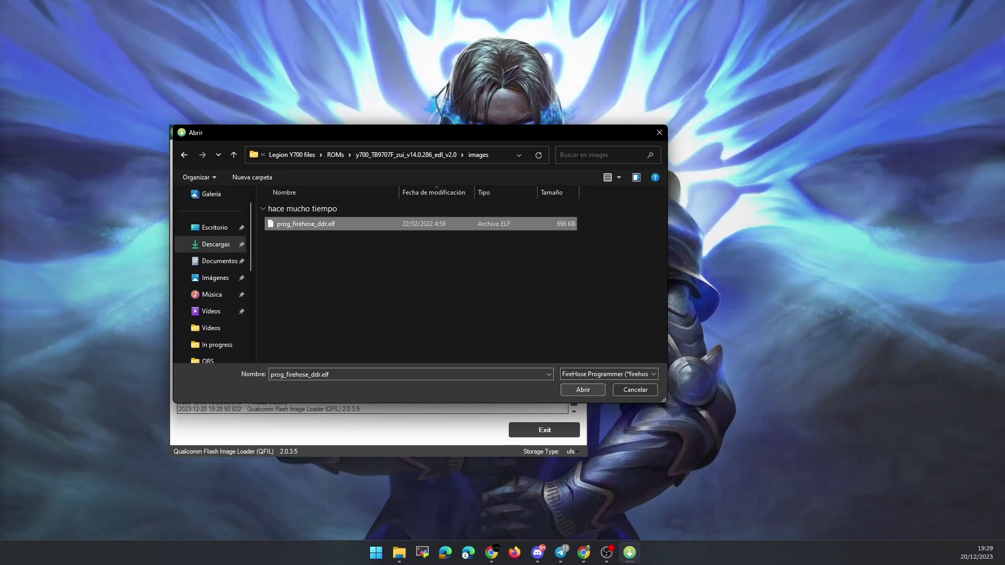
pyautogui.press('Return')
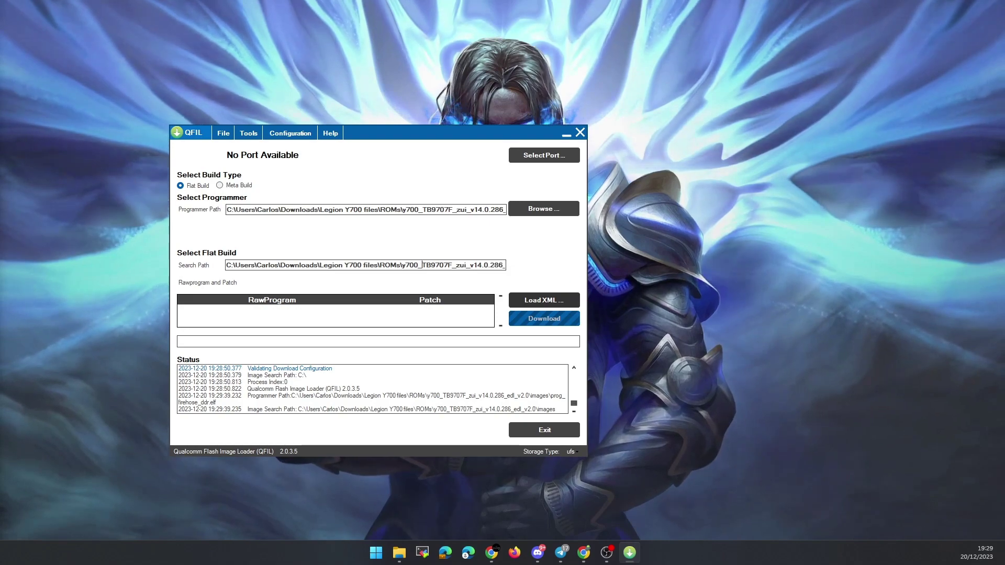
# Load all six rawprogram XML files, then all six patch XML files, into QFIL.
pyautogui.click(544, 300)
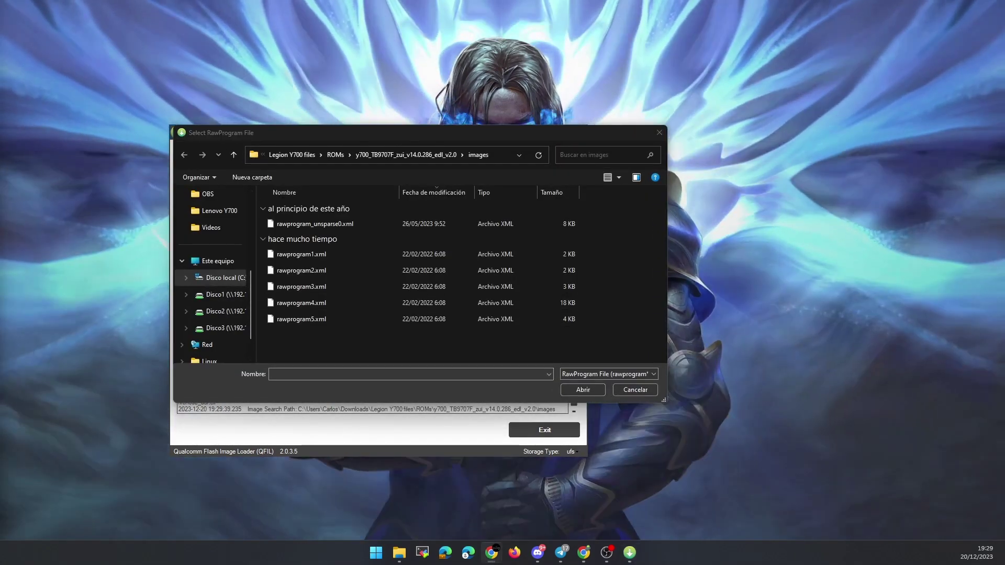
pyautogui.moveTo(327, 338); pyautogui.dragTo(310, 226)
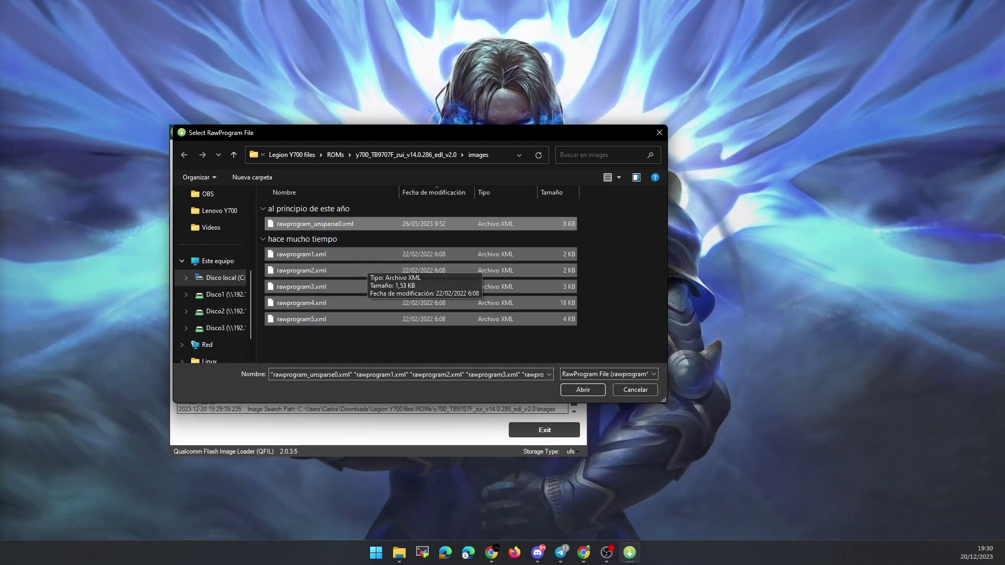
pyautogui.press('Return')
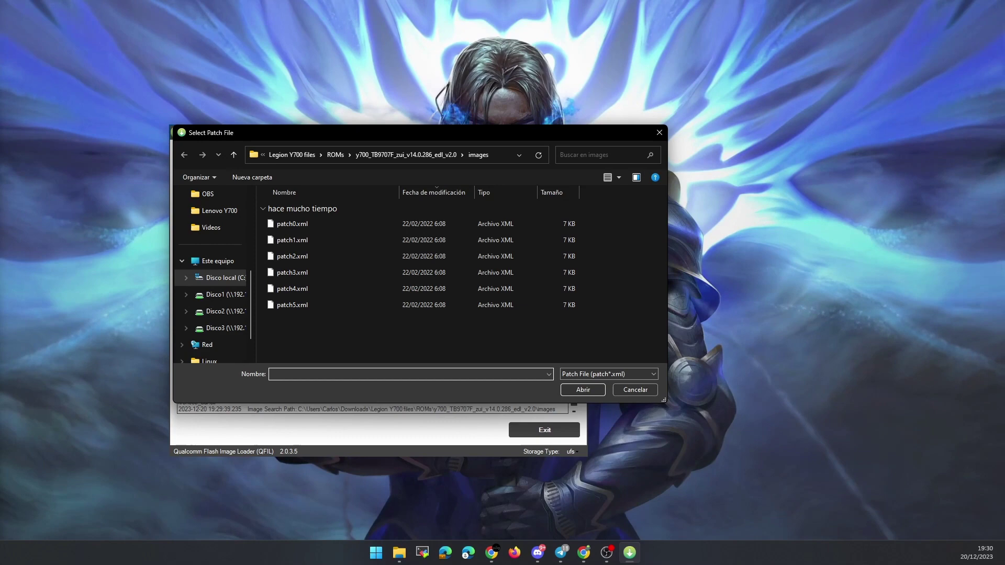
pyautogui.moveTo(333, 332); pyautogui.dragTo(318, 227)
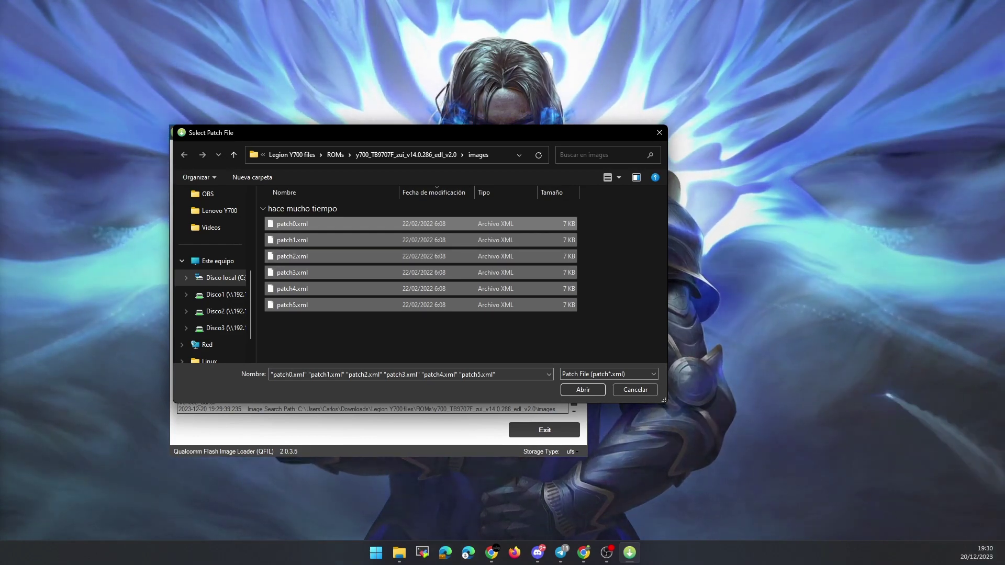
pyautogui.press('Return')
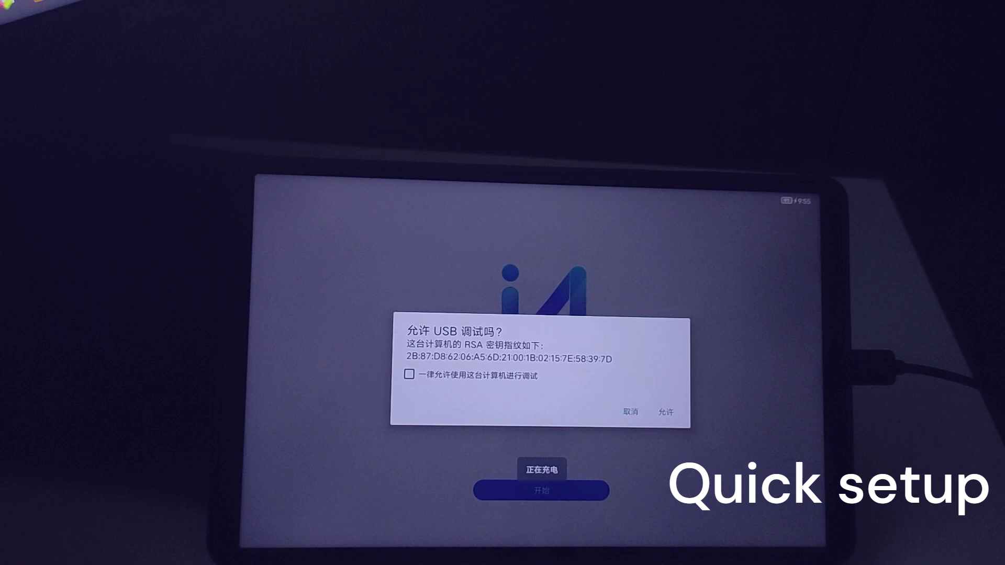
# Allow USB debugging, start setup in English, and accept the network, terms and privacy pages.
pyautogui.click(666, 412)
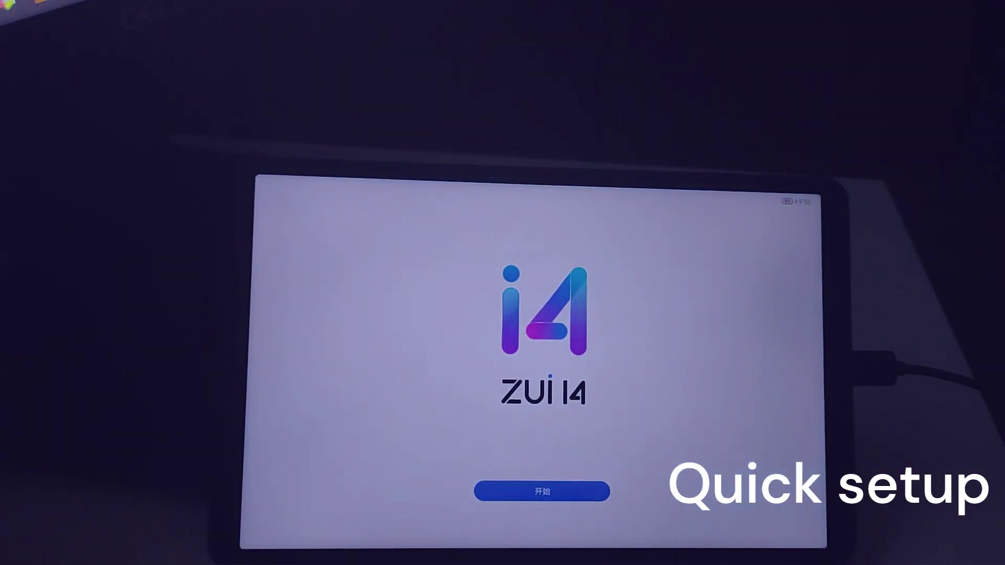
pyautogui.click(576, 492)
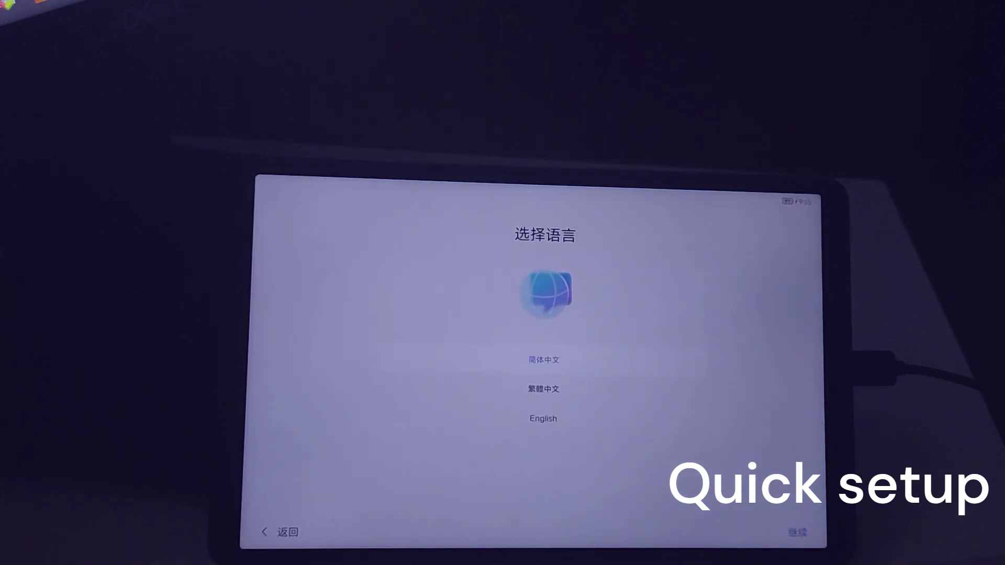
pyautogui.click(543, 419)
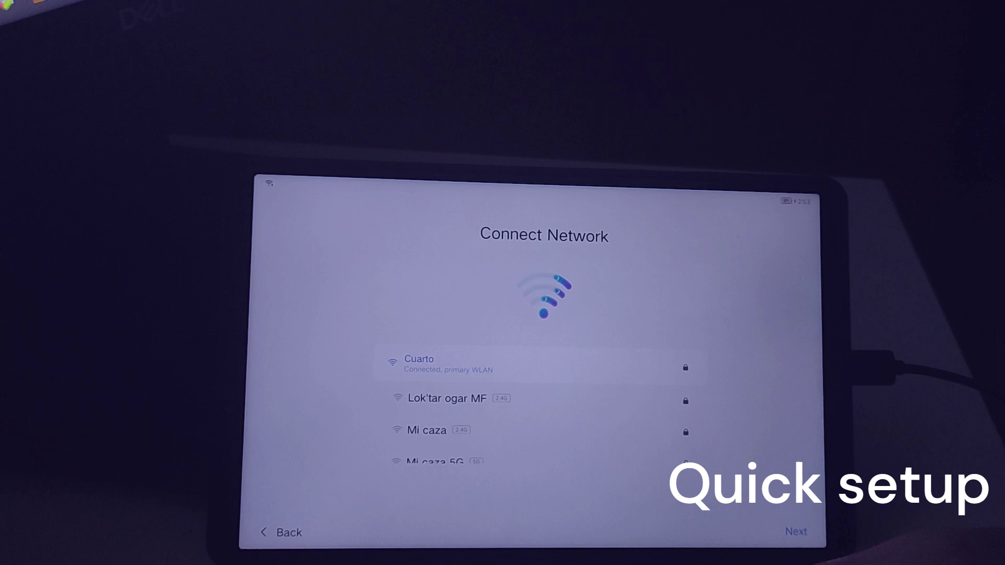
pyautogui.click(799, 532)
pyautogui.click(387, 500)
pyautogui.click(795, 533)
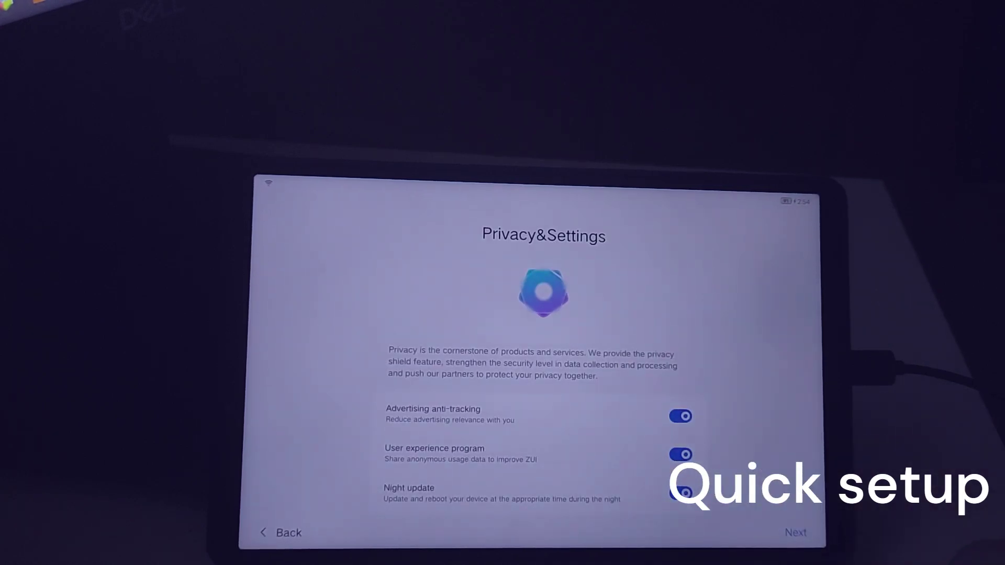
pyautogui.click(795, 533)
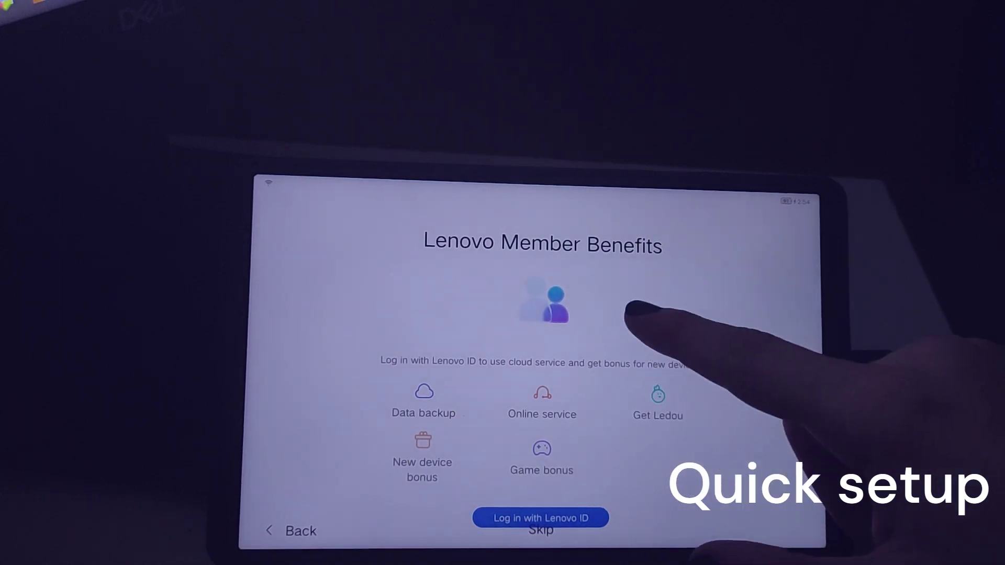
# Skip the Lenovo ID login and set up the tablet as a new device.
pyautogui.click(541, 530)
pyautogui.click(494, 408)
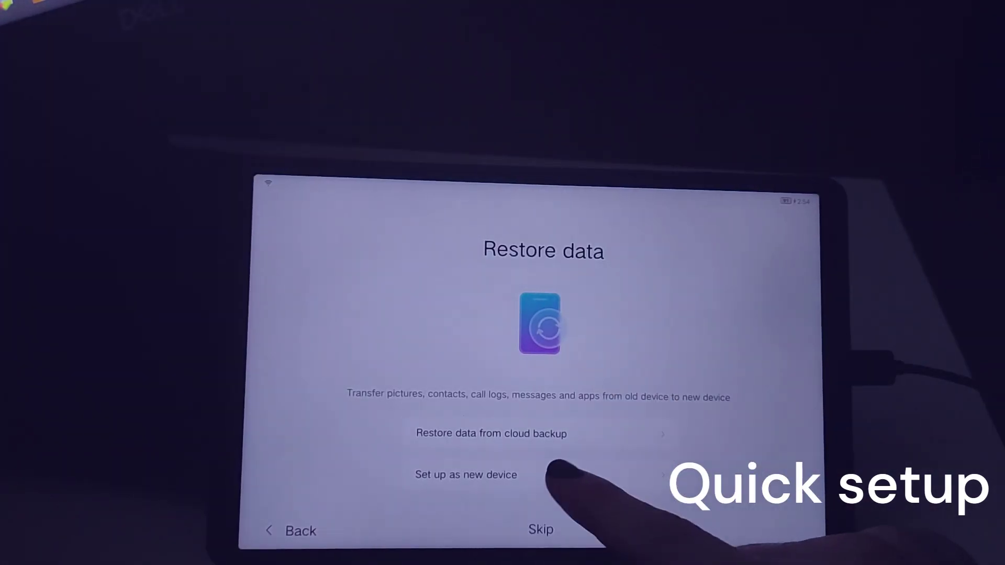
pyautogui.click(545, 476)
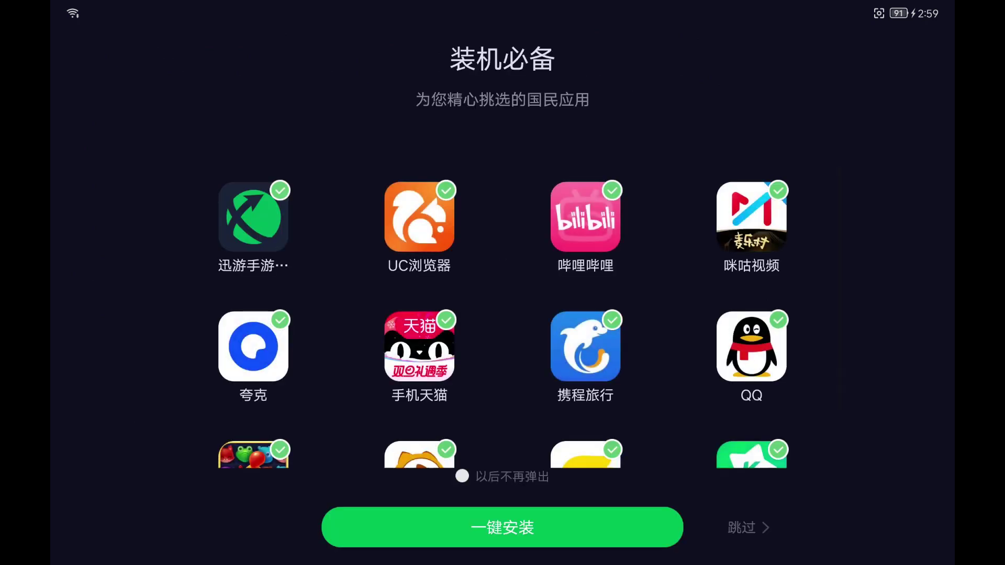
# Skip the recommended apps, search the app store for 'google play store' and install Google Play.
pyautogui.scroll(-3, 503, 315)
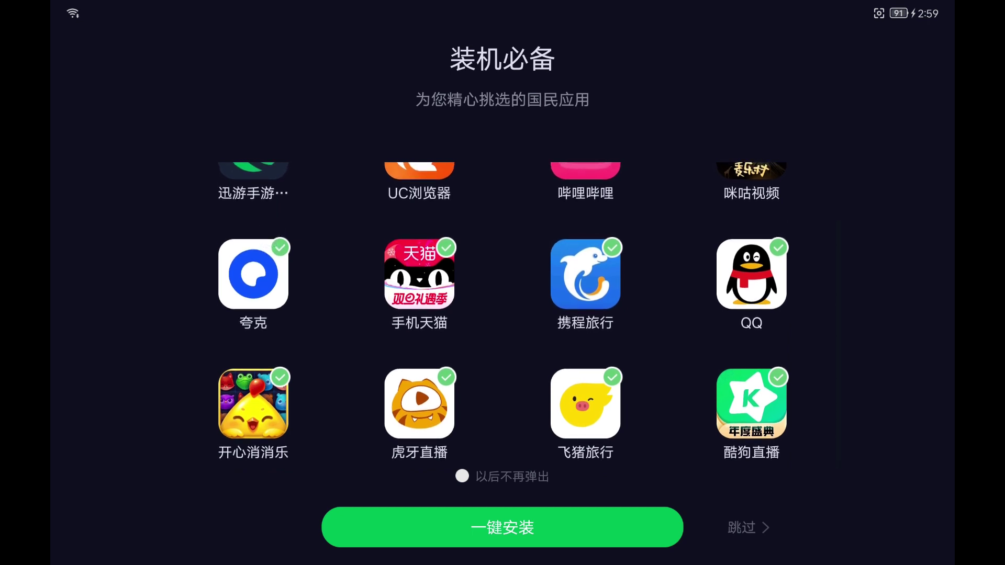
pyautogui.click(752, 532)
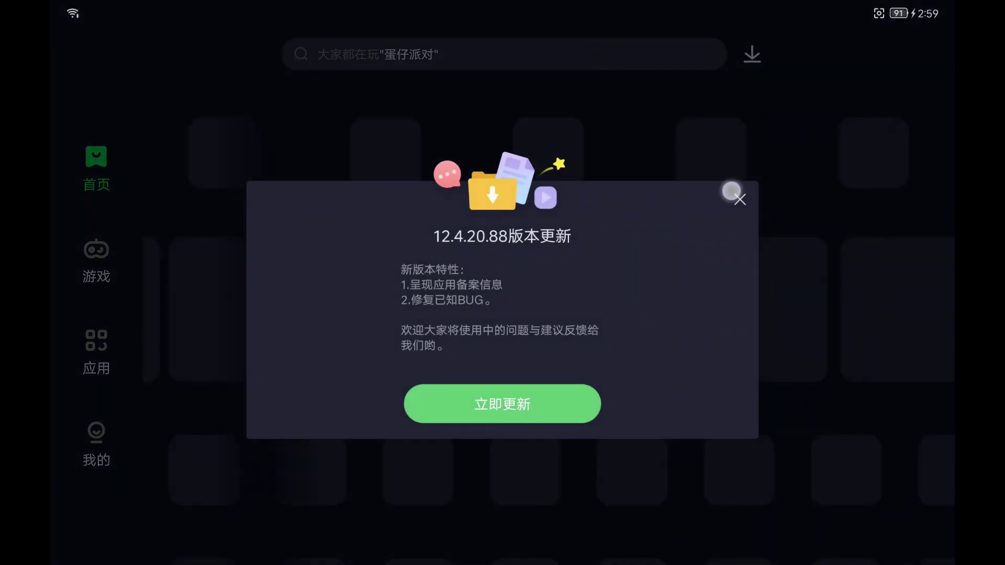
pyautogui.click(615, 51)
pyautogui.write('g')
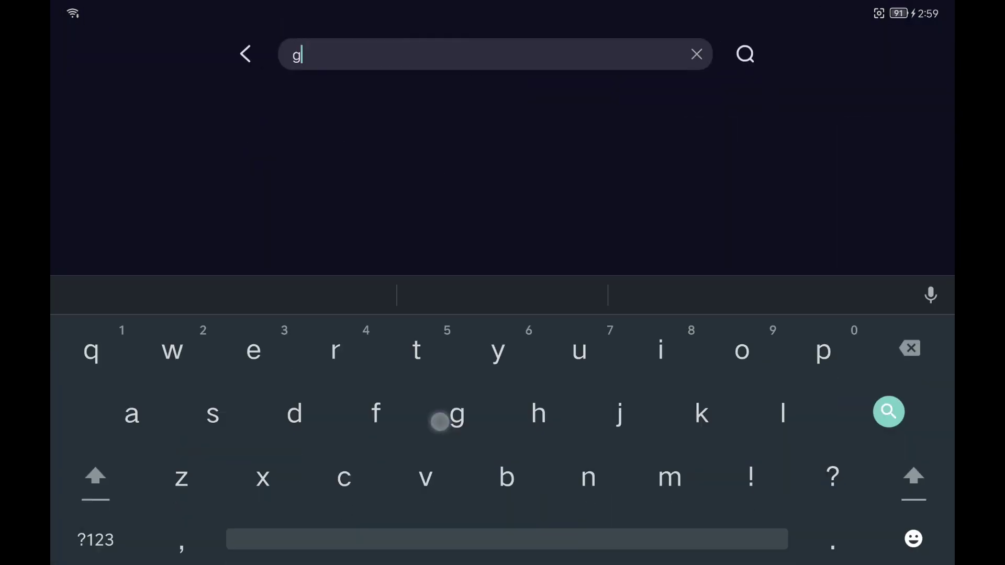
pyautogui.write('oogle')
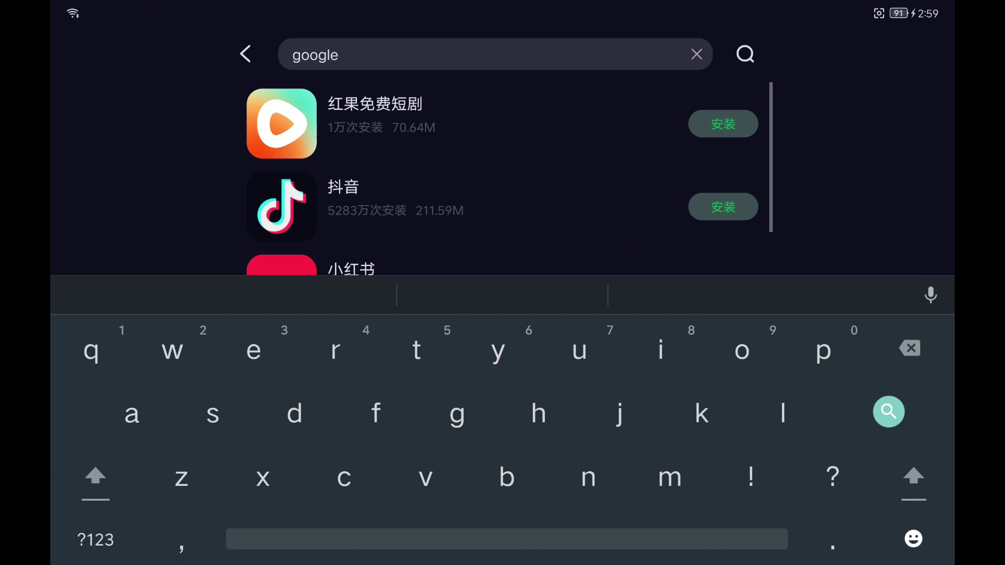
pyautogui.write('play')
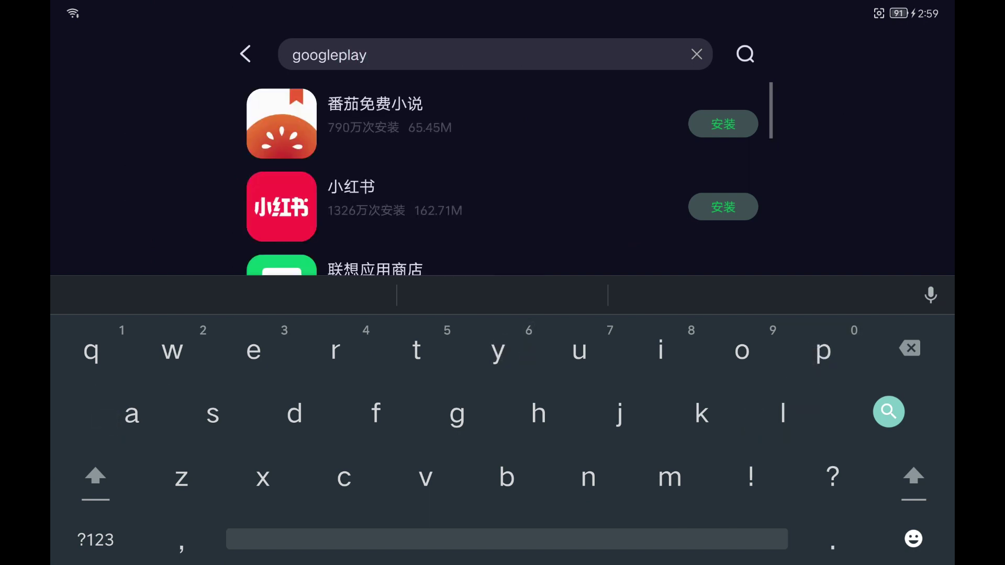
pyautogui.write(' store')
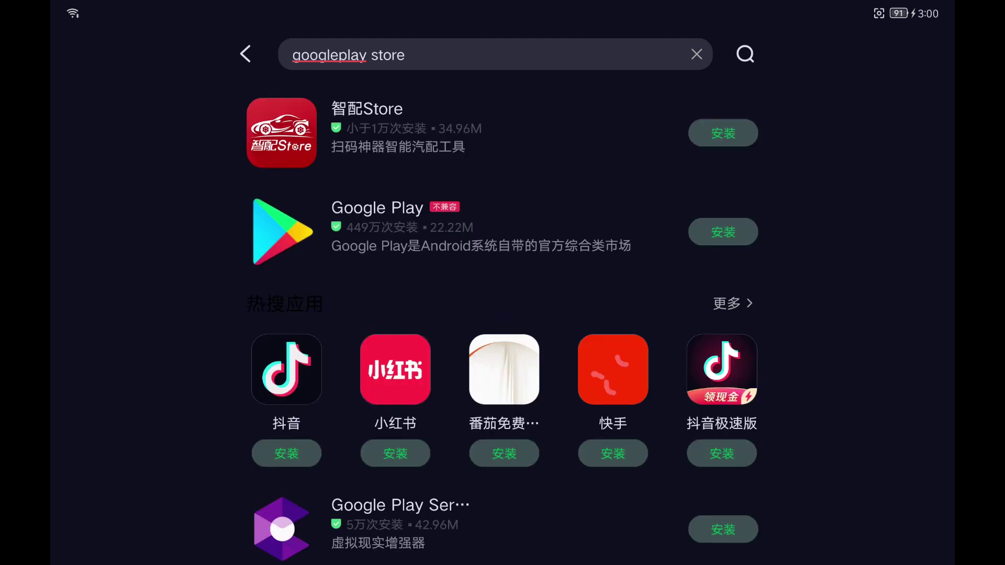
pyautogui.click(723, 232)
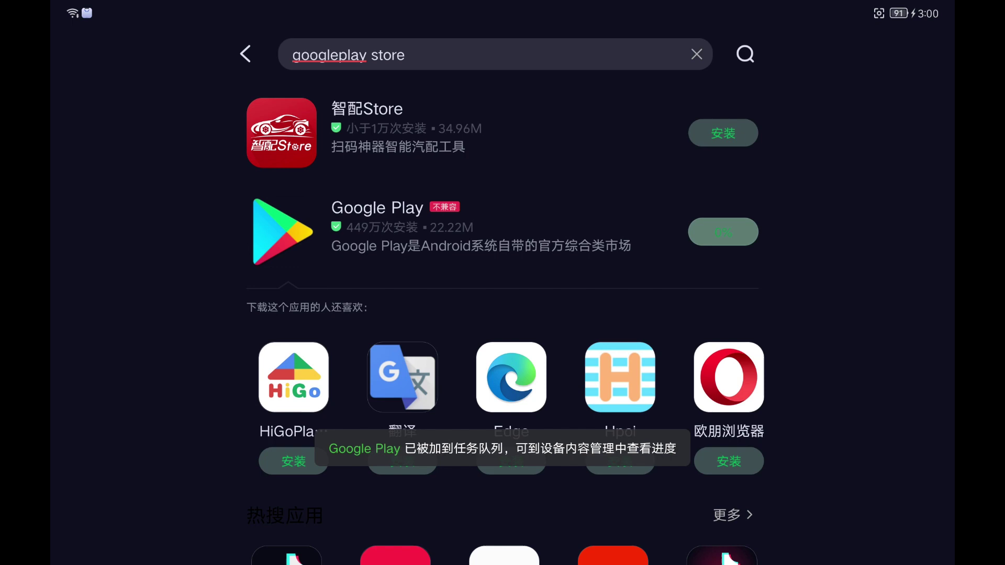
# View the Google Play app details, then return to the home screen's next page.
pyautogui.click(402, 228)
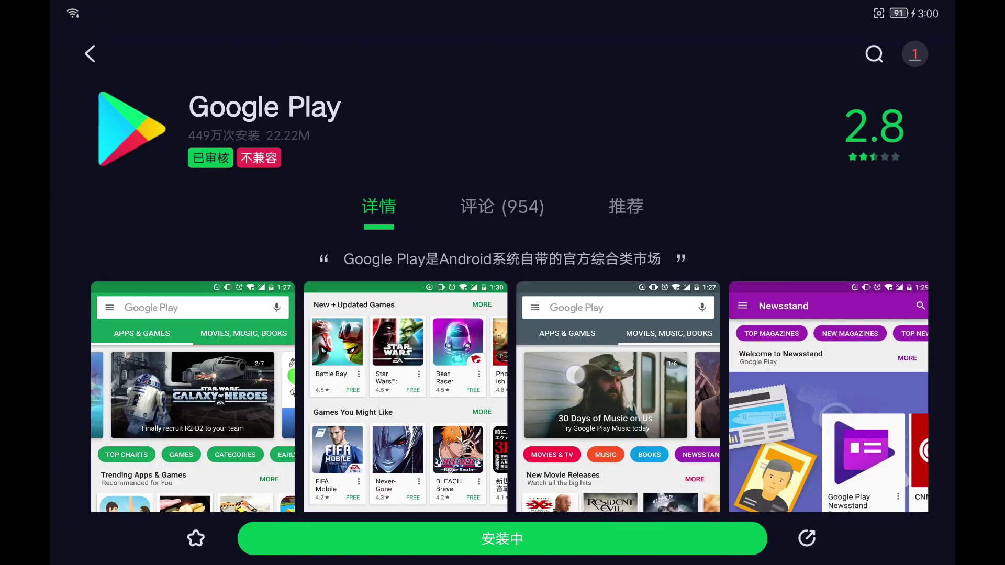
pyautogui.moveTo(576, 375); pyautogui.dragTo(578, 251)
pyautogui.moveTo(764, 371); pyautogui.dragTo(524, 366)
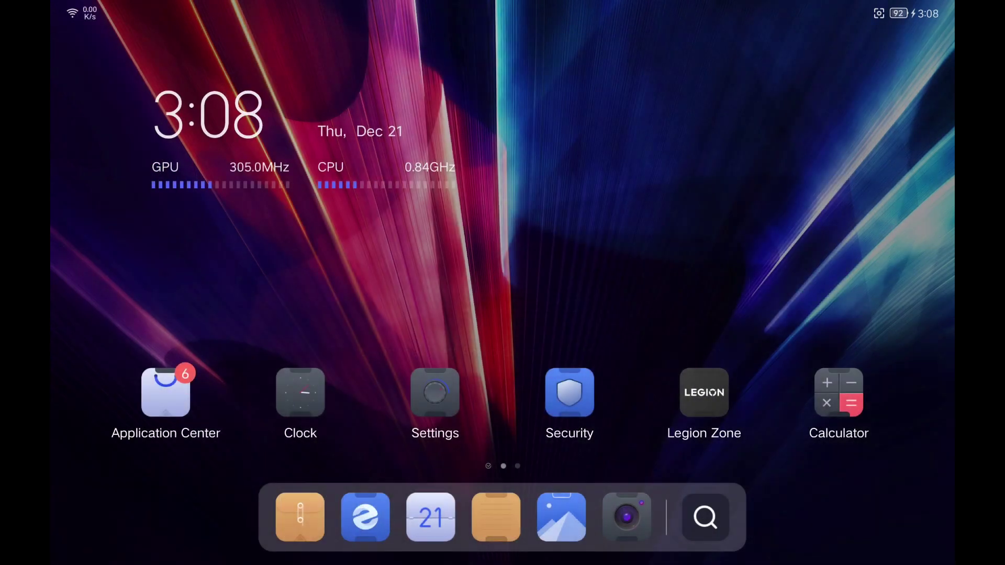
# Switch on Google Basic Services from Settings' Apps management ⋯ menu, then return home.
pyautogui.click(435, 392)
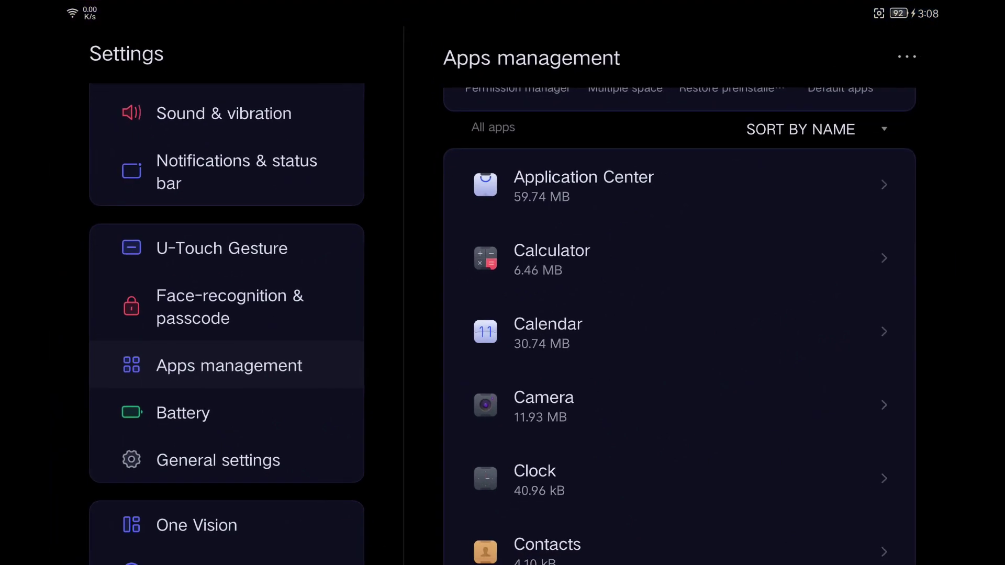
pyautogui.moveTo(278, 387)
pyautogui.mouseDown()
pyautogui.moveTo(281, 360)
pyautogui.moveTo(271, 375)
pyautogui.mouseUp()
pyautogui.moveTo(701, 374); pyautogui.dragTo(701, 467)
pyautogui.click(915, 55)
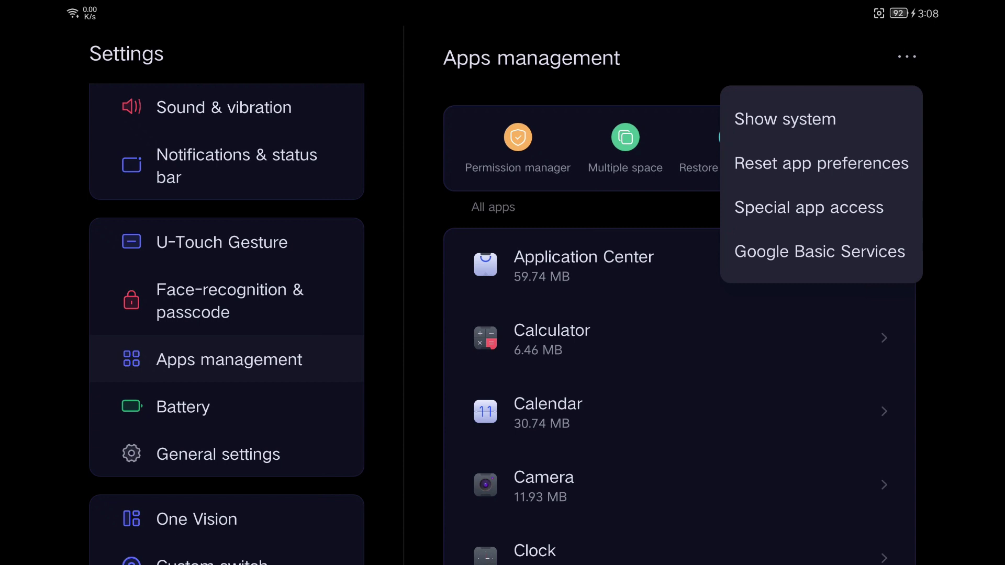
pyautogui.click(831, 253)
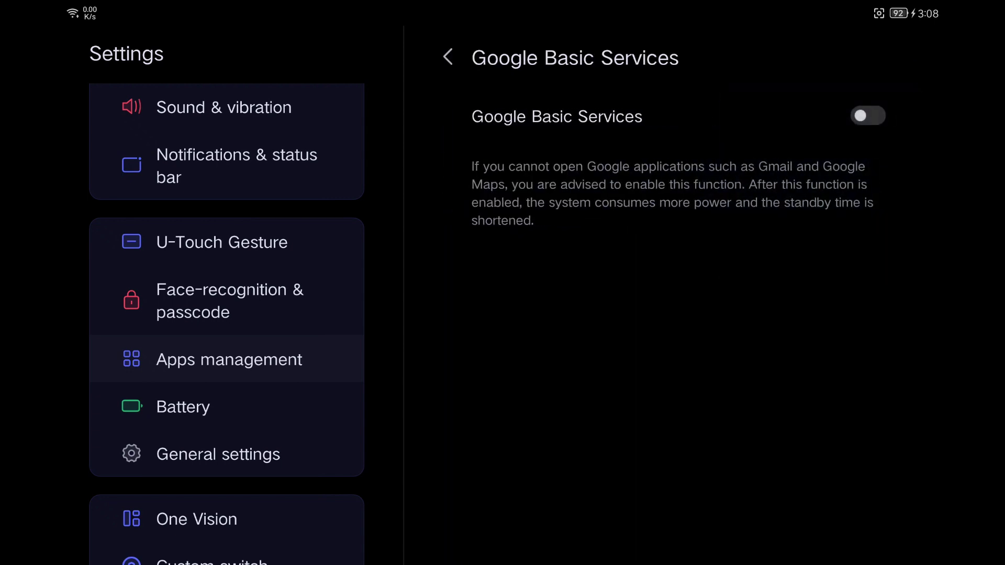
pyautogui.click(868, 115)
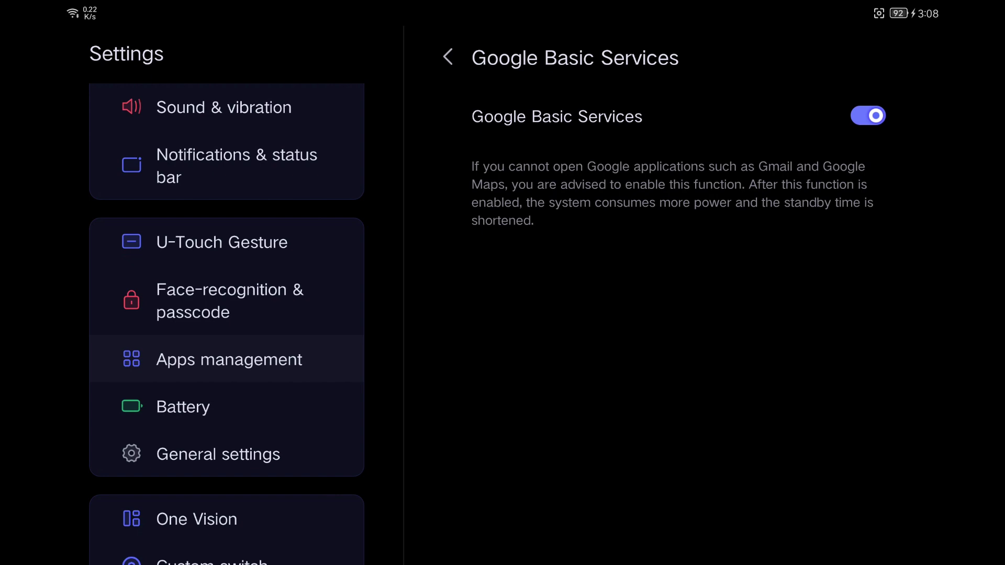
pyautogui.moveTo(628, 562); pyautogui.dragTo(634, 366)
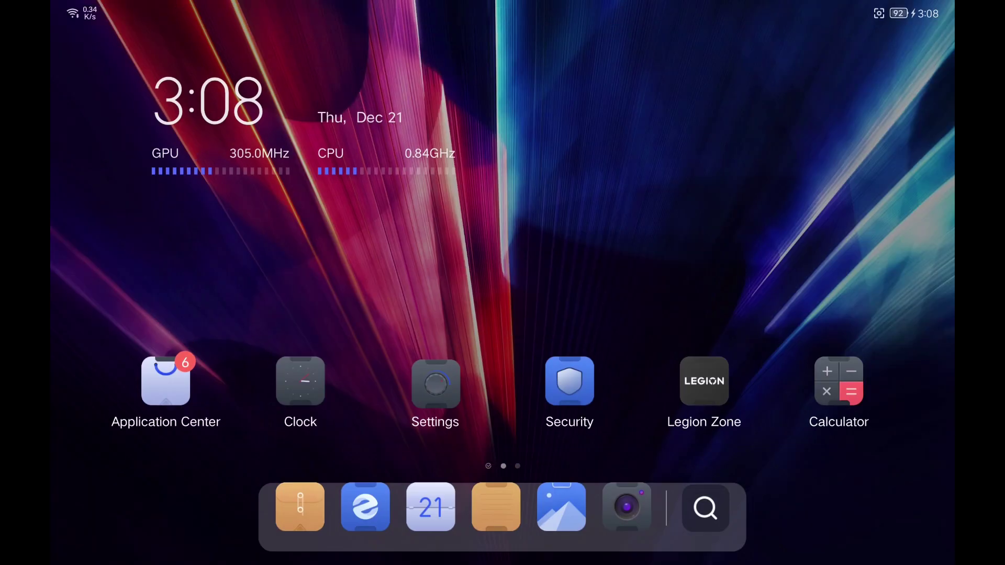